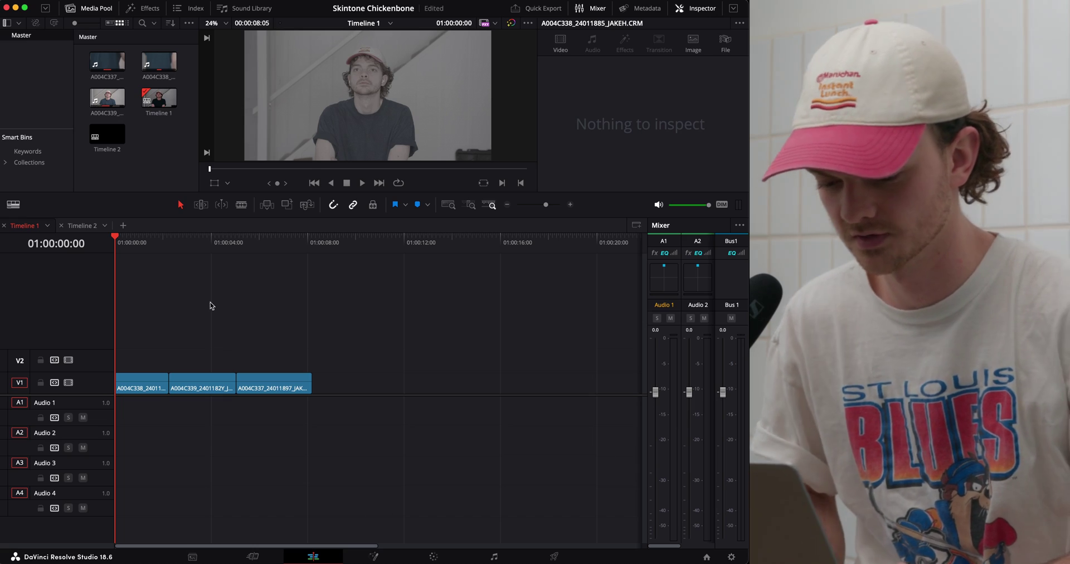
Step: On the Color page, add a serial node carrying the Color Space Transform effect
click(433, 555)
click(12, 385)
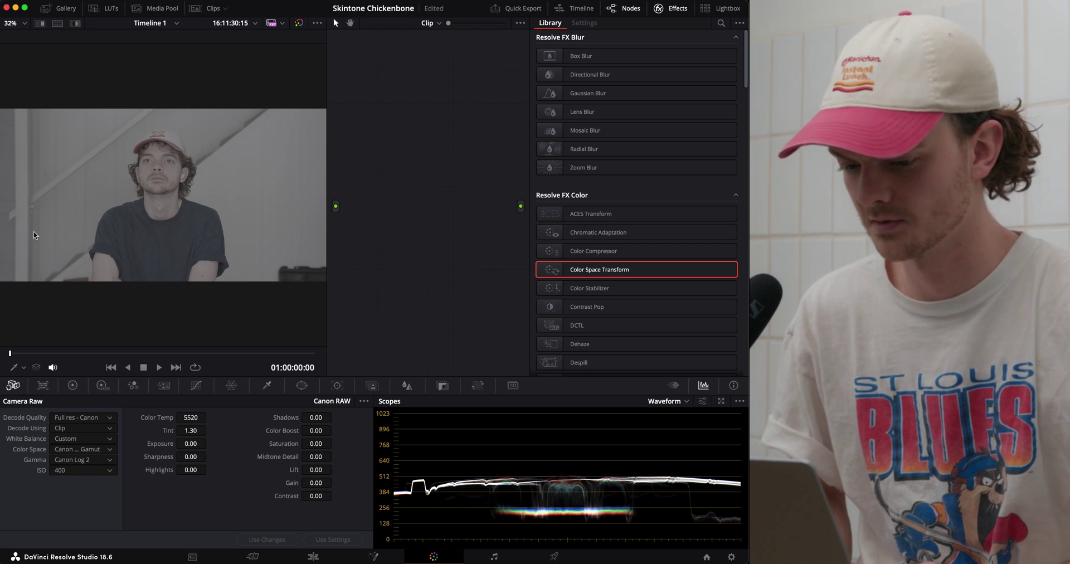
key(alt+s)
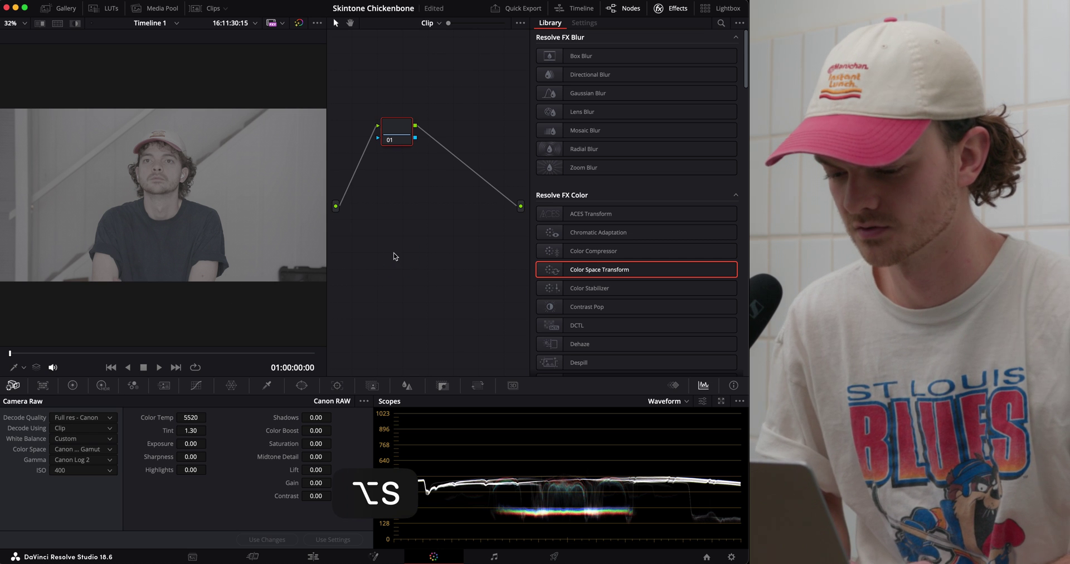
drag(606, 274, 395, 134)
Step: Set the transform's input to Canon Cinema Gamut with Canon Log 2 gamma
click(621, 68)
scroll(627, 117, down, 5)
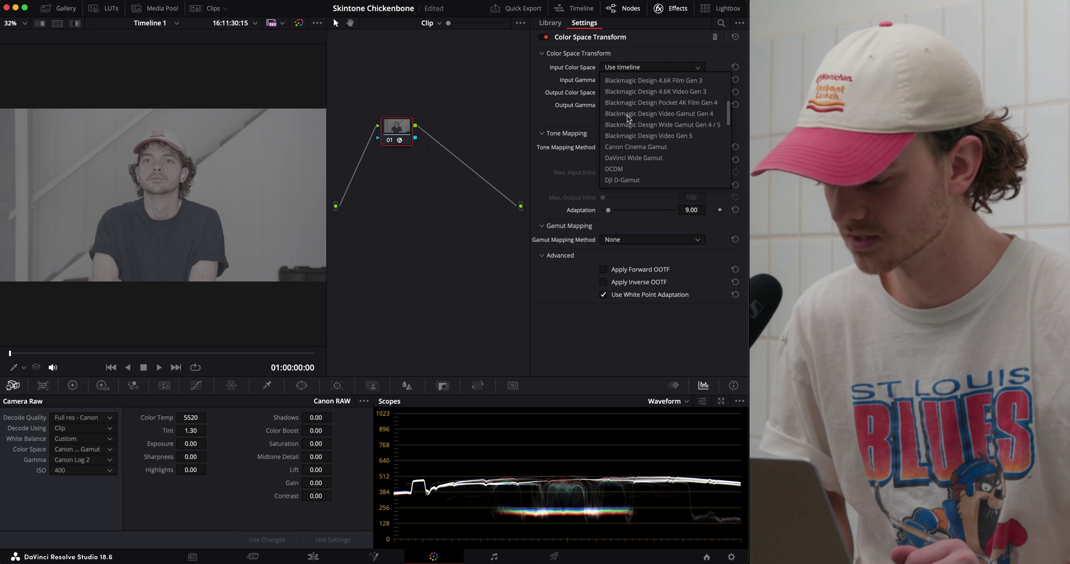
click(629, 136)
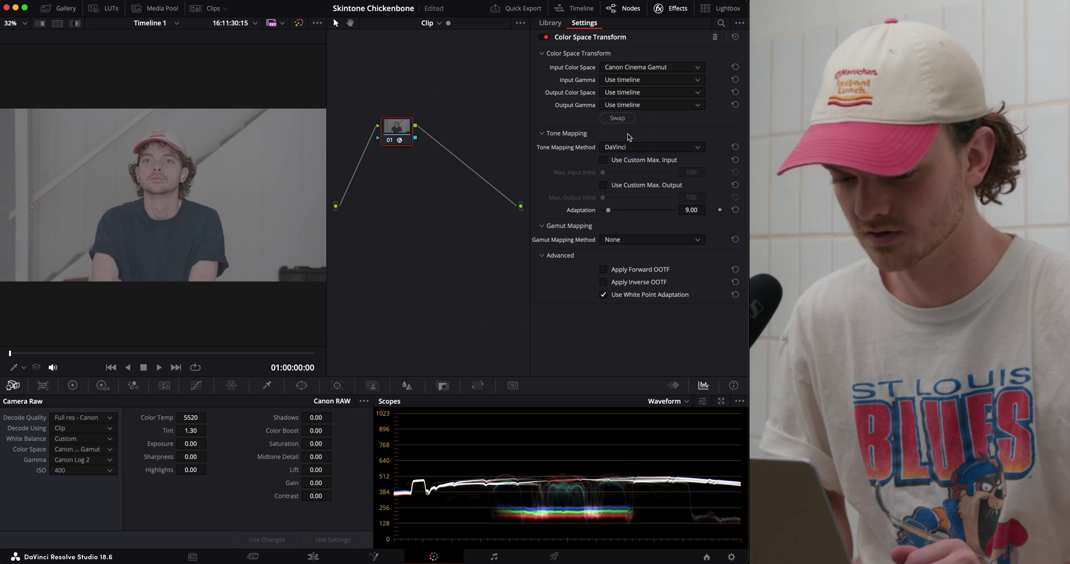
click(641, 80)
scroll(663, 154, down, 3)
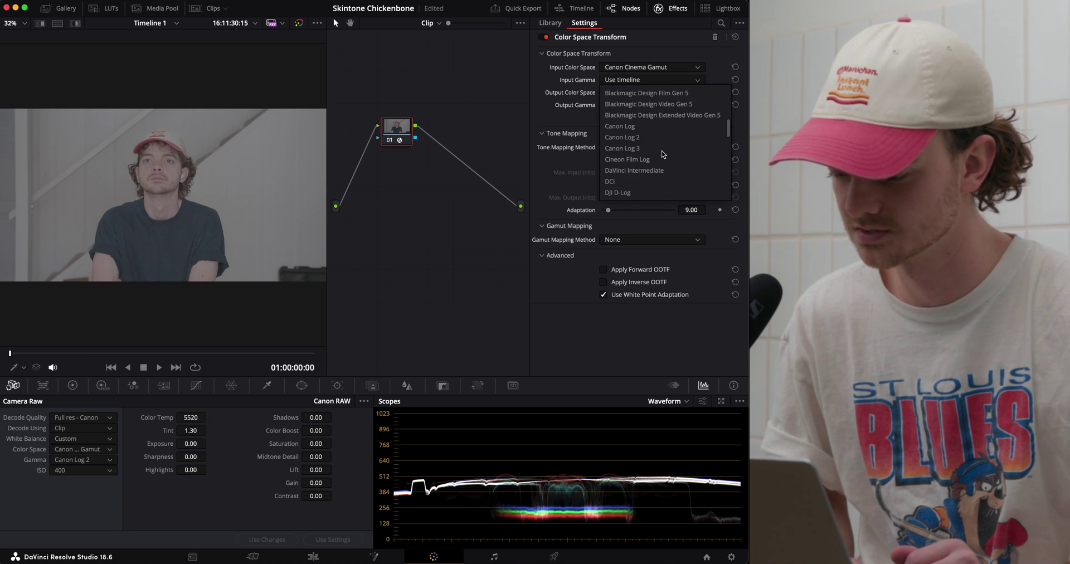
click(645, 139)
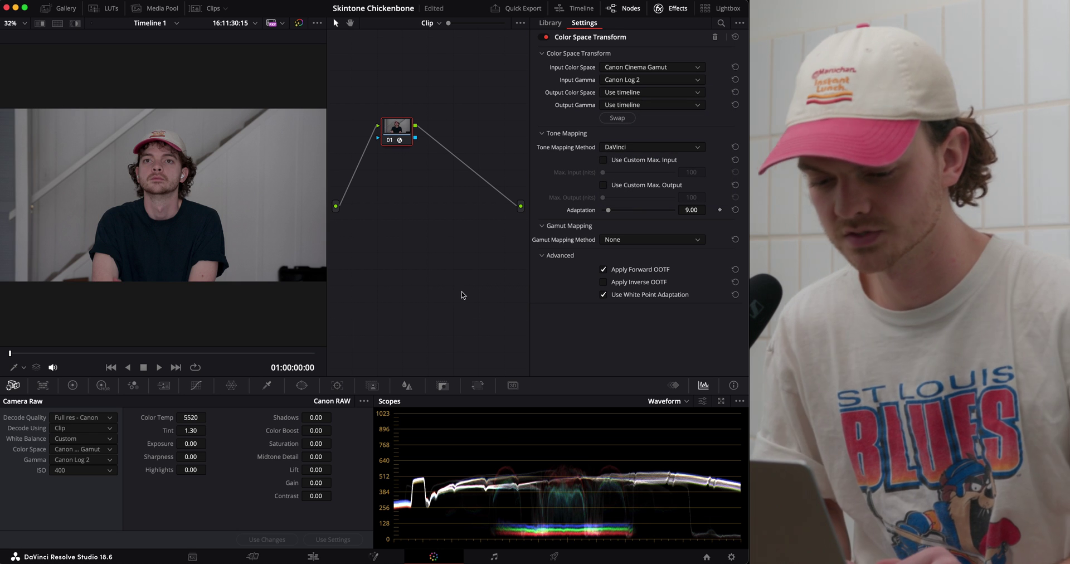
Step: Save the project, zoom the viewer in on the face, and nudge node 01 sideways
key(super+s)
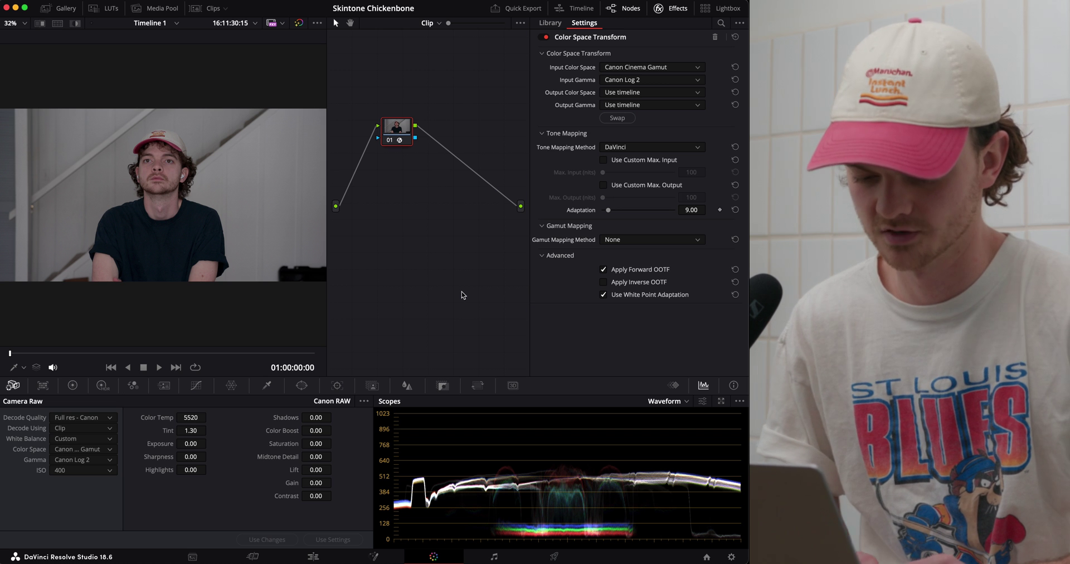
scroll(212, 195, up, 5)
scroll(212, 196, up, 2)
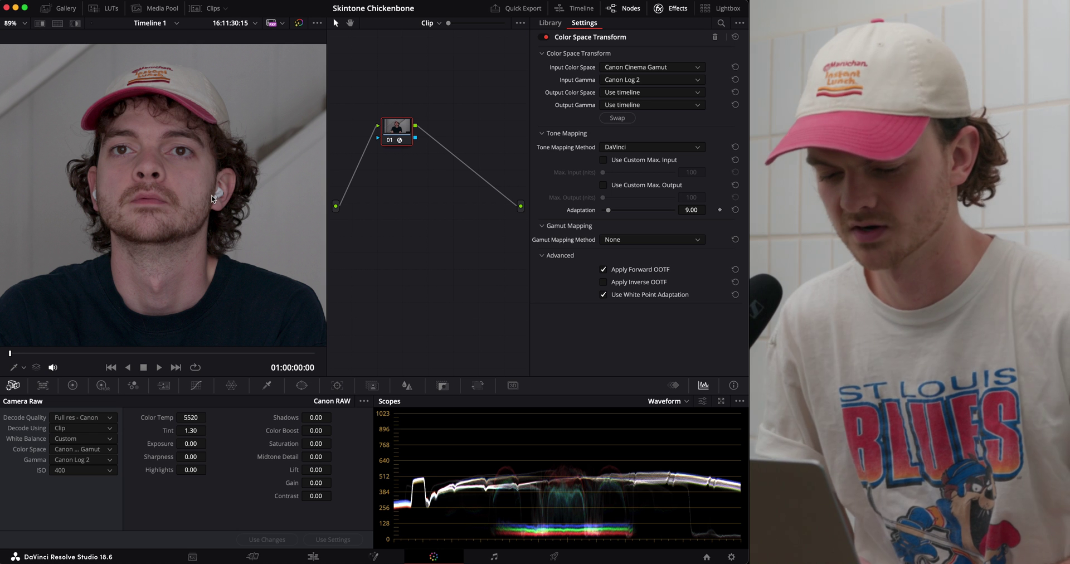
scroll(210, 197, up, 3)
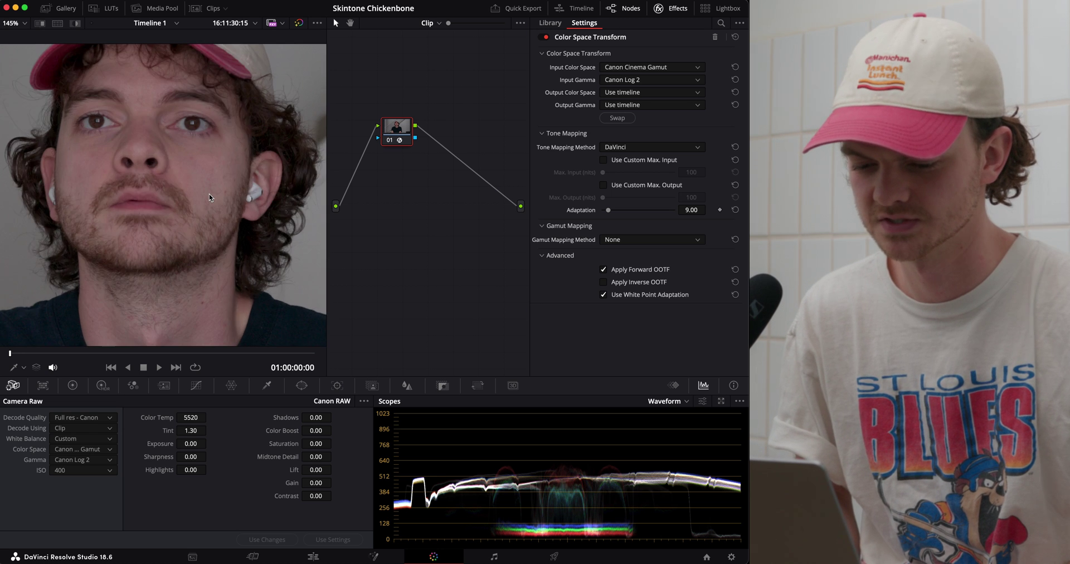
scroll(210, 198, down, 5)
drag(399, 131, 419, 132)
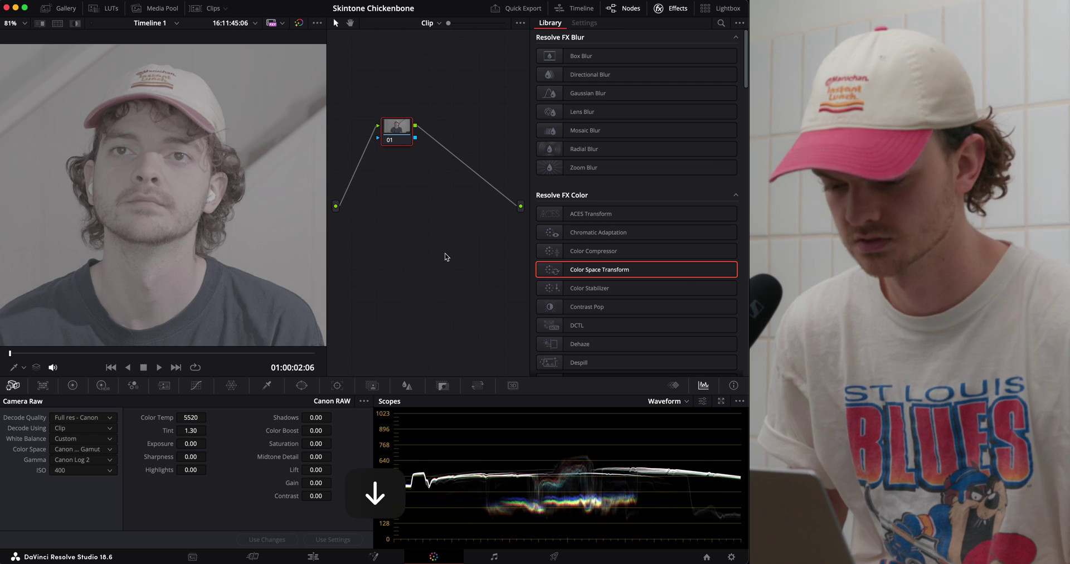
Step: Apply the Canon CST grade to this clip with Cmd+1, lower ISO to 250, and zoom to inspect
key(super+1)
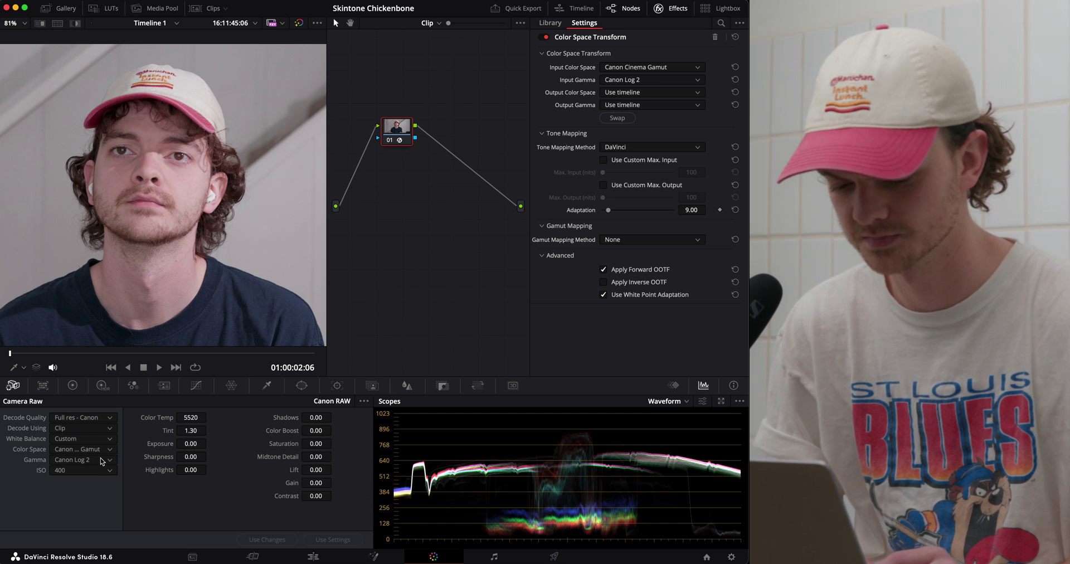
key(Down)
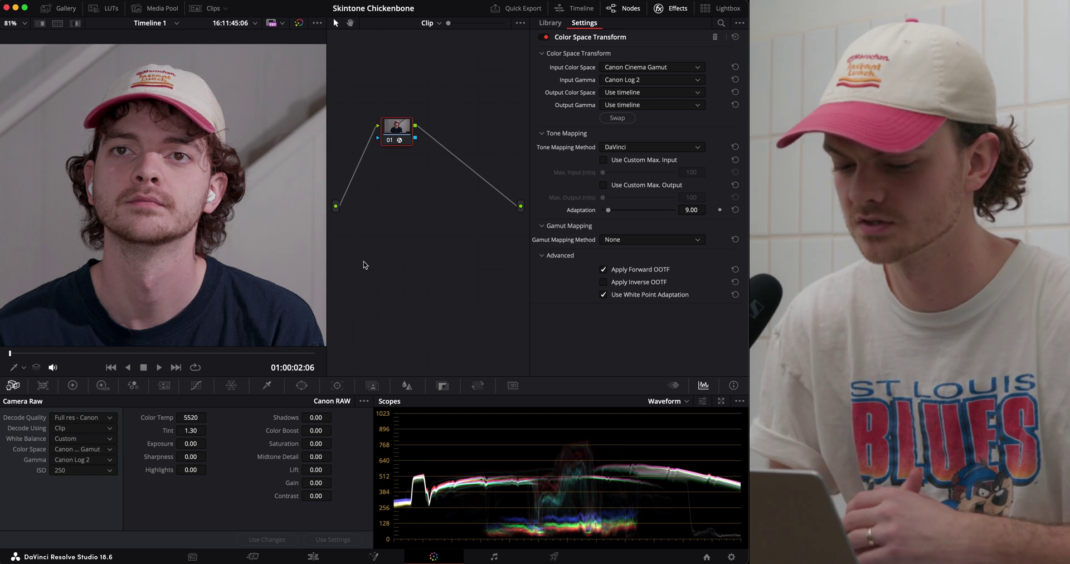
scroll(131, 114, up, 3)
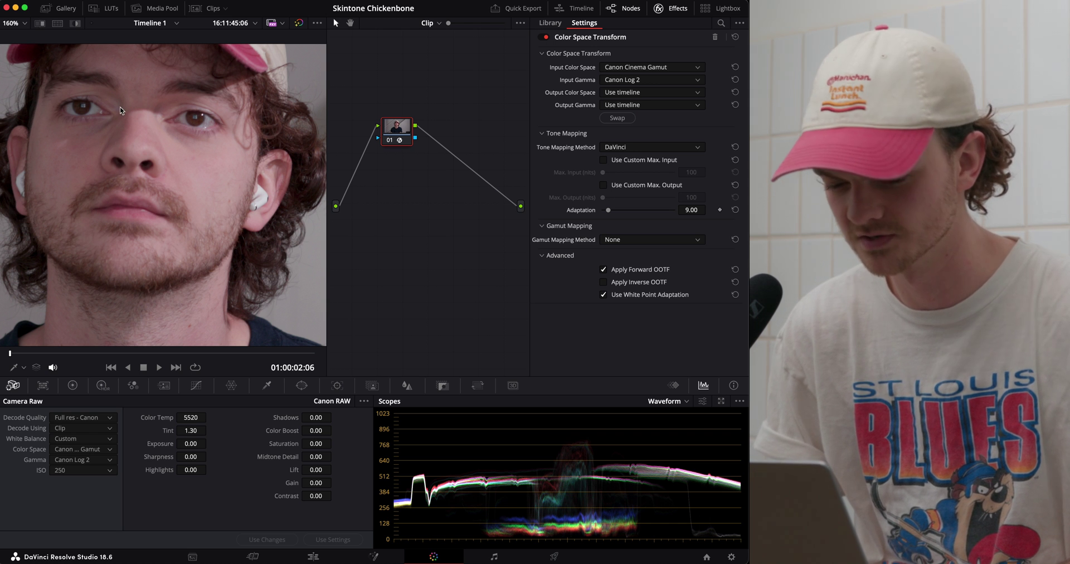
scroll(183, 173, down, 4)
scroll(182, 174, up, 2)
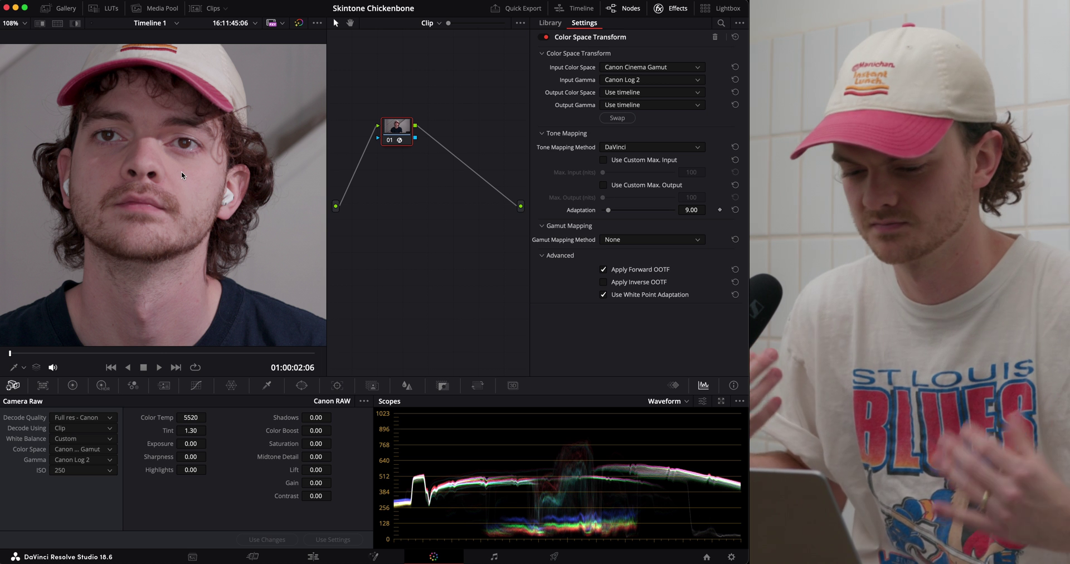
scroll(182, 174, down, 5)
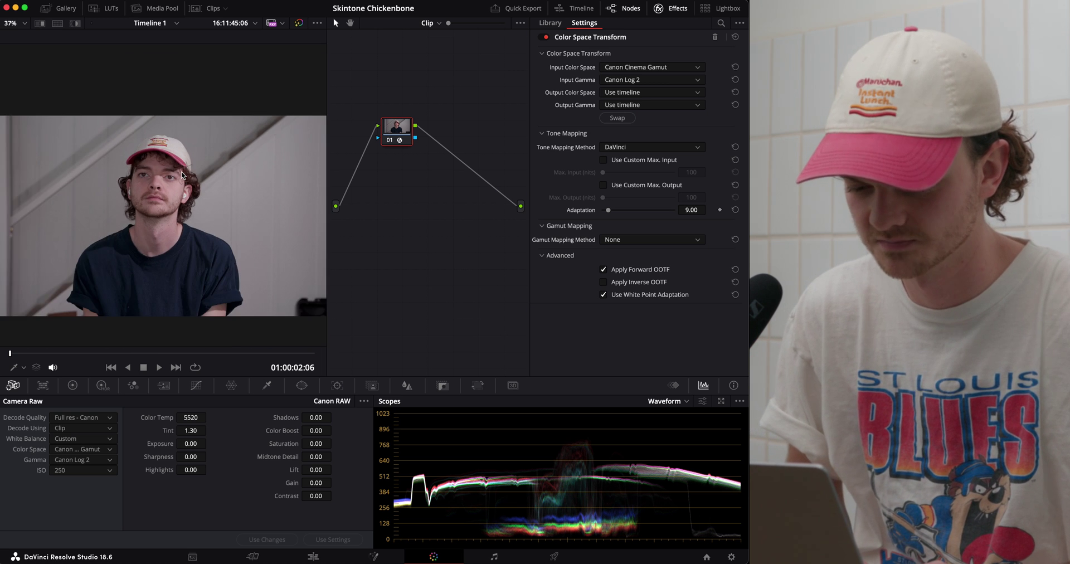
scroll(182, 174, up, 5)
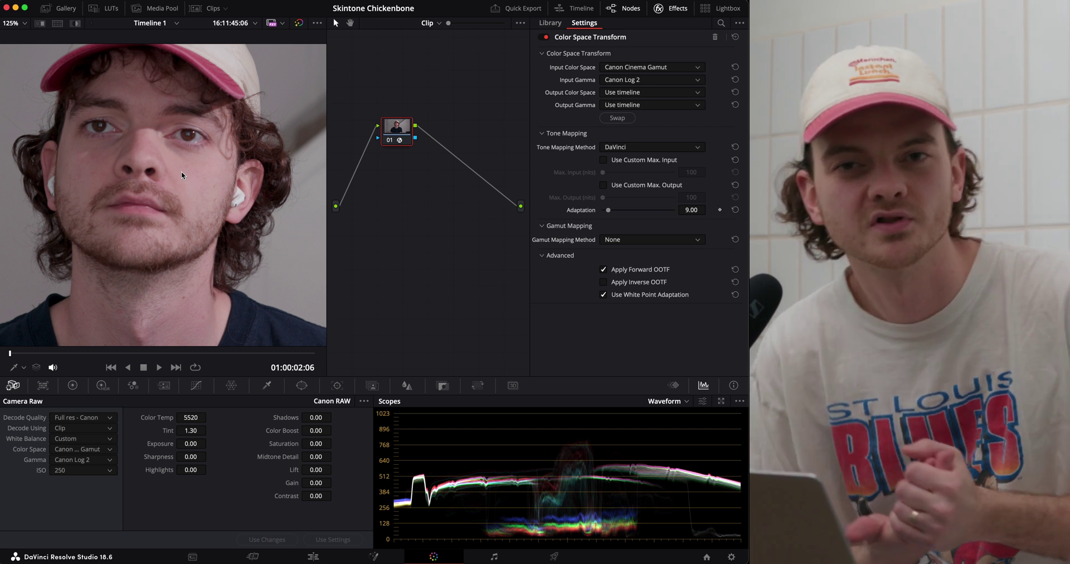
Step: On the next clip, apply the same grade, set Camera Raw ISO to 250, and fit the viewer
key(Down)
key(super+1)
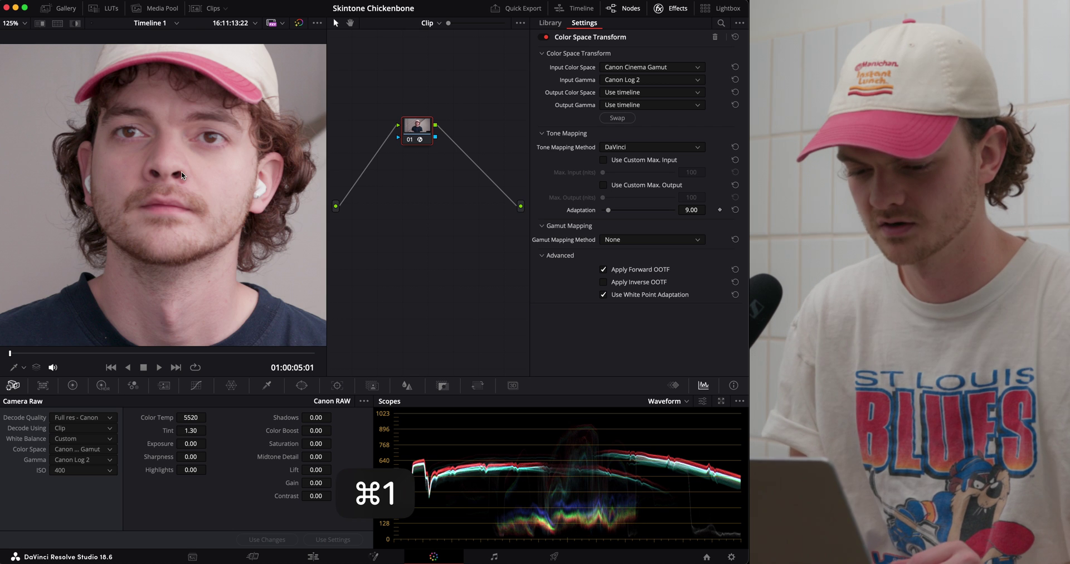
click(83, 470)
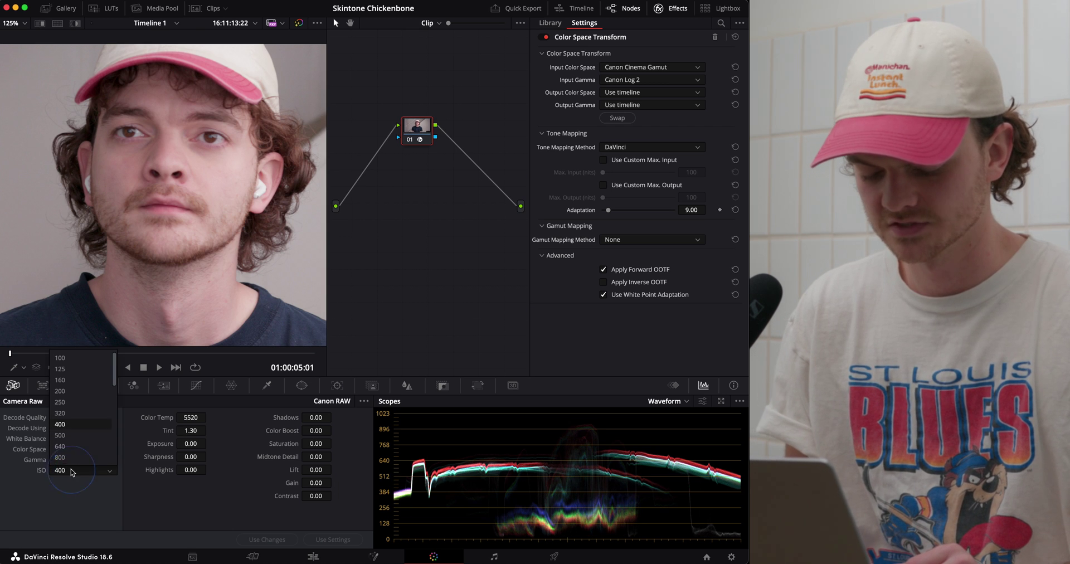
click(77, 402)
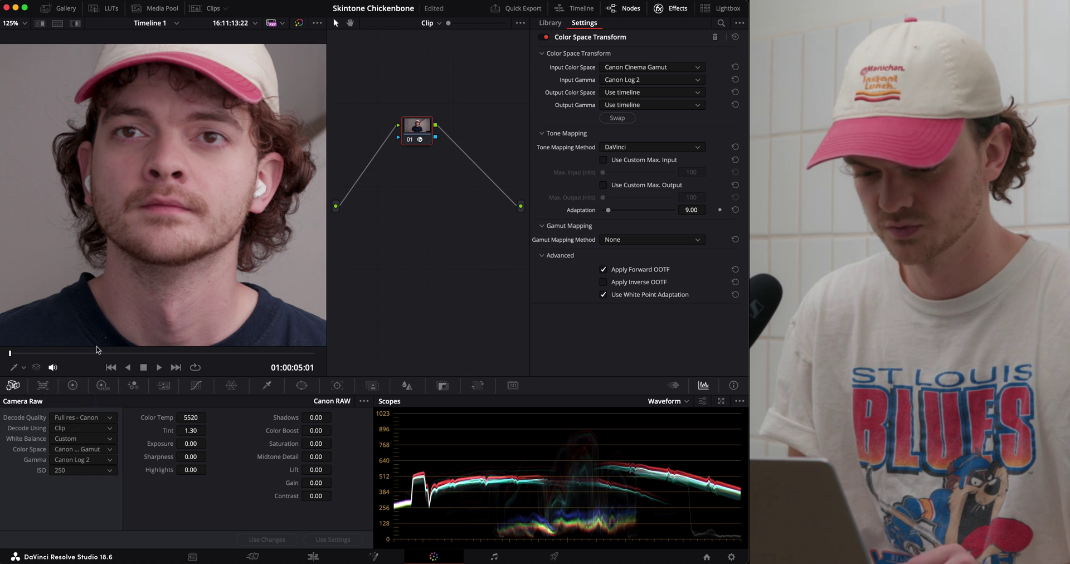
click(25, 23)
click(12, 48)
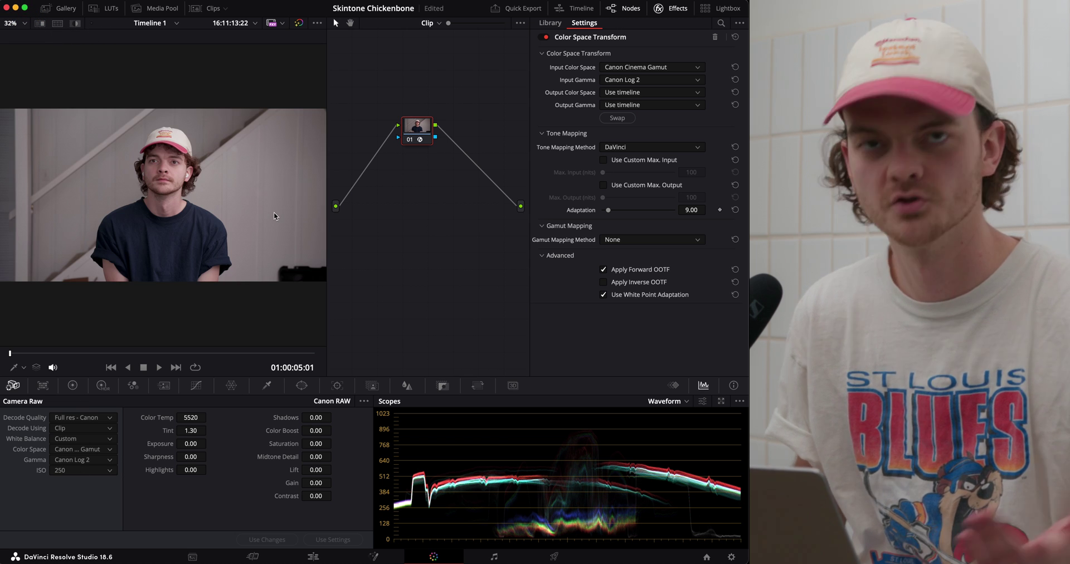
Step: Step back to the earlier interview clip and fit its whole frame in the viewer
key(Down)
key(Up)
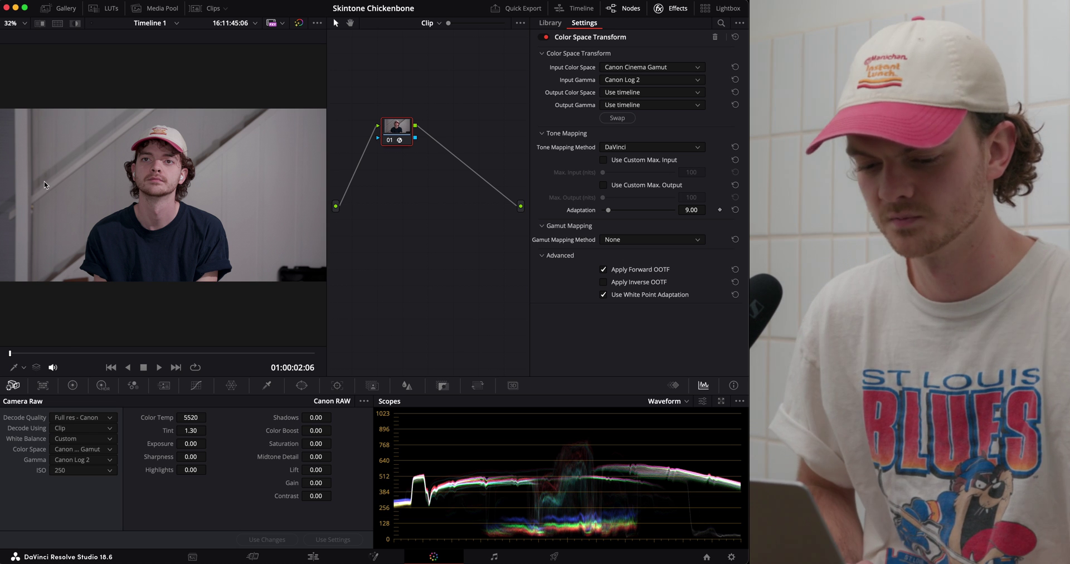
scroll(44, 185, up, 3)
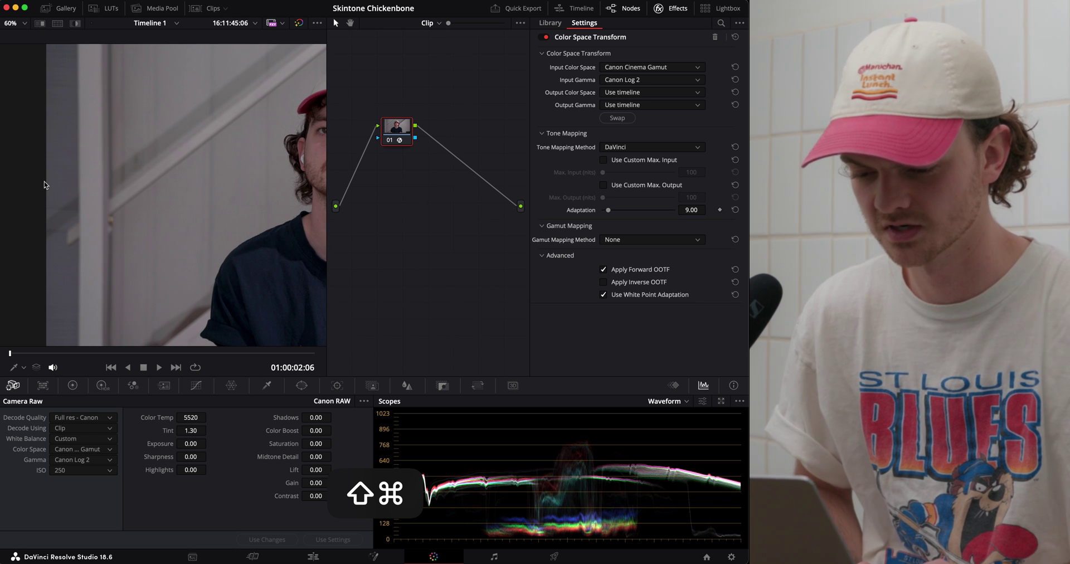
click(12, 17)
click(19, 37)
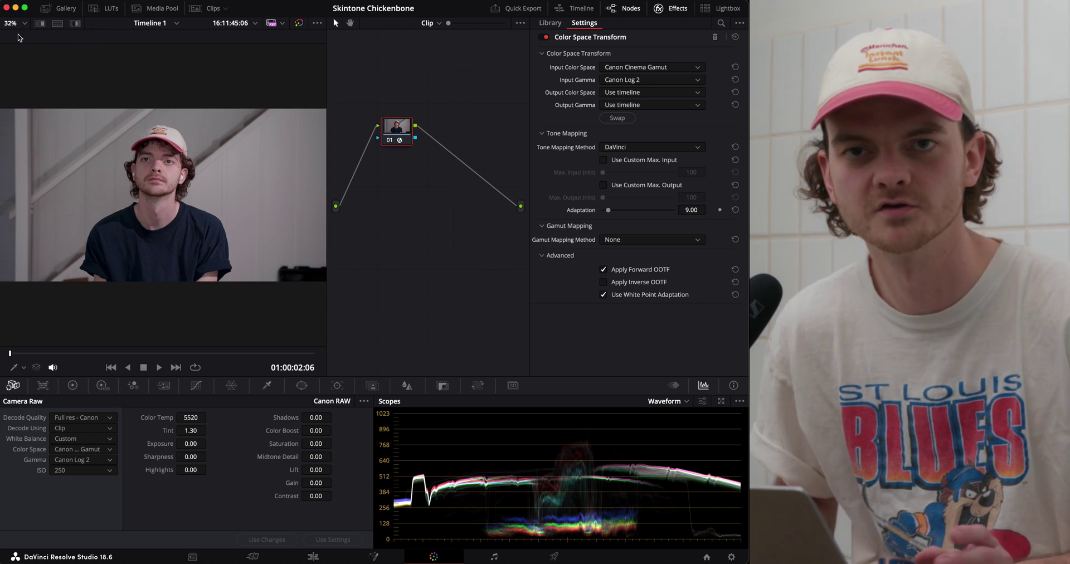
Step: Switch to the next interview clip and zoom in on the face, then back out
key(Down)
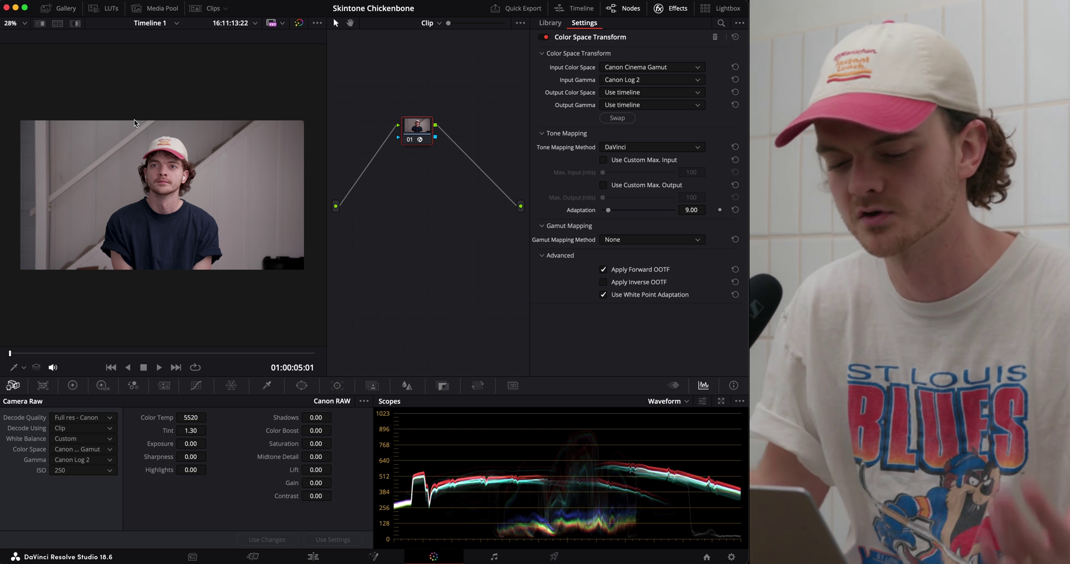
scroll(177, 204, up, 1)
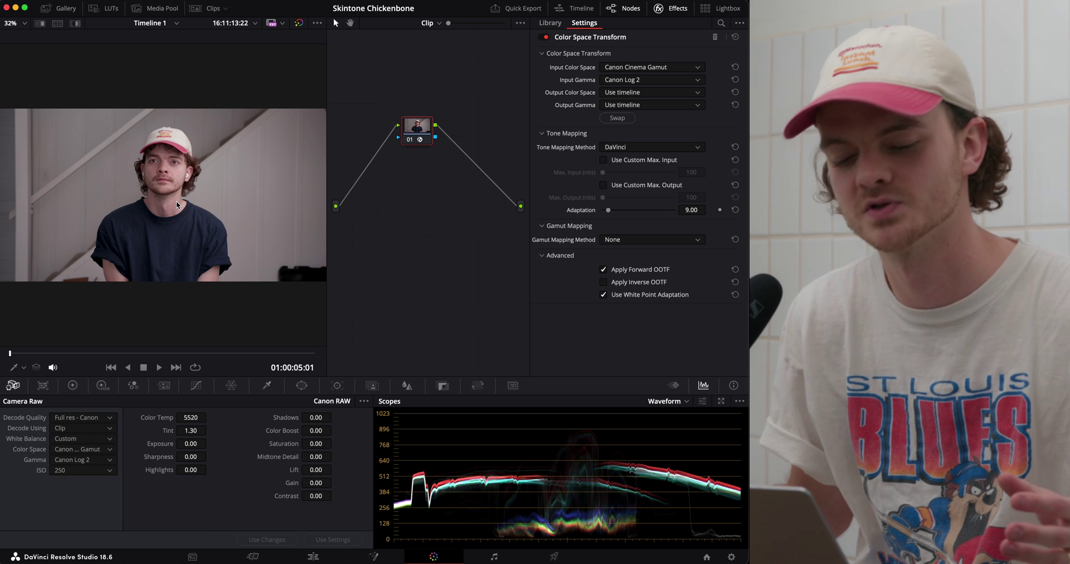
scroll(176, 202, up, 10)
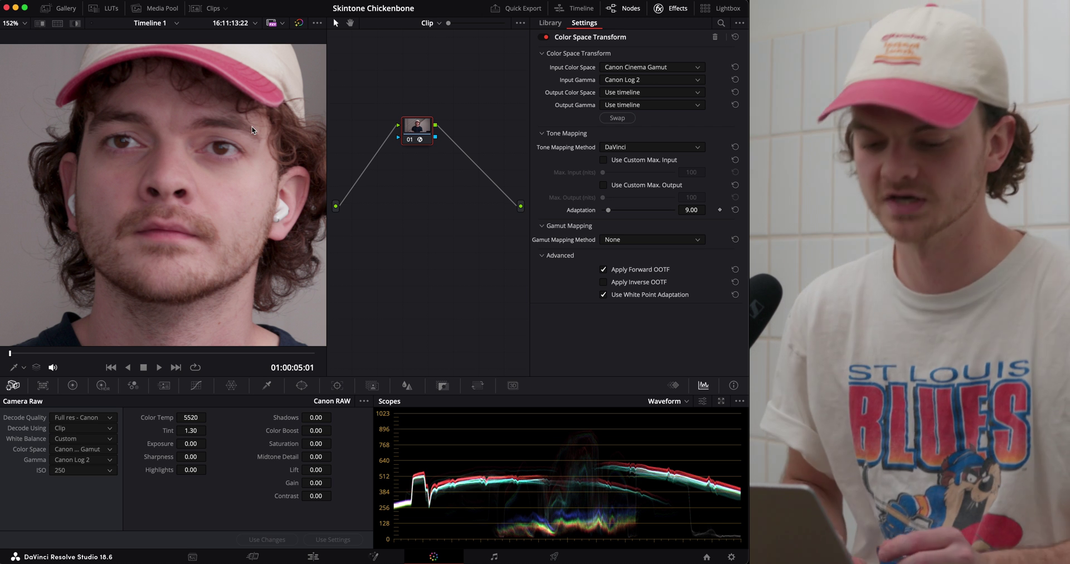
scroll(242, 273, down, 5)
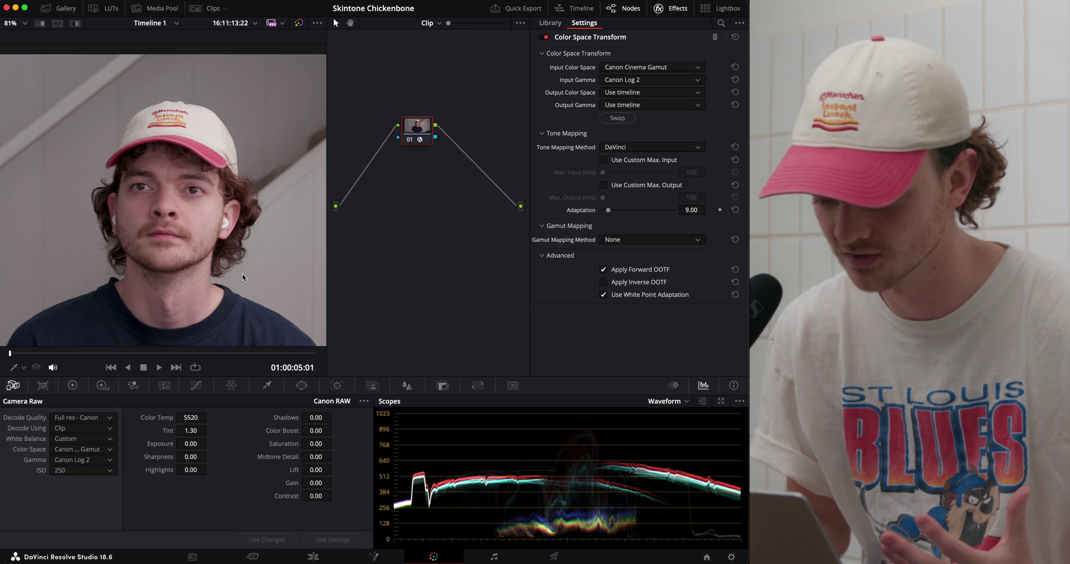
Step: Insert a new node ahead of the colour space transform and arrange the node graph
drag(428, 128, 440, 126)
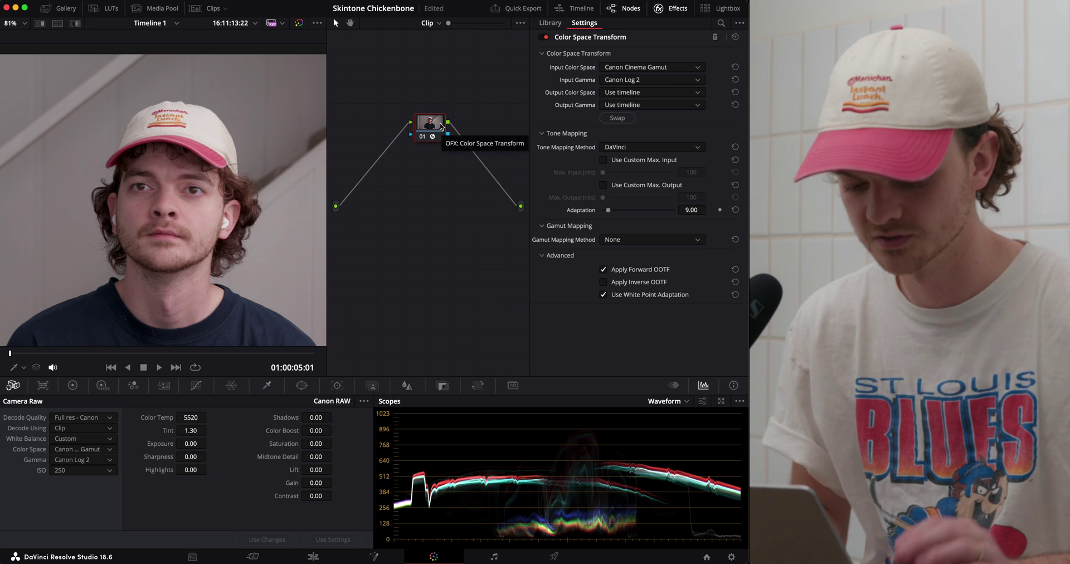
key(shift+s)
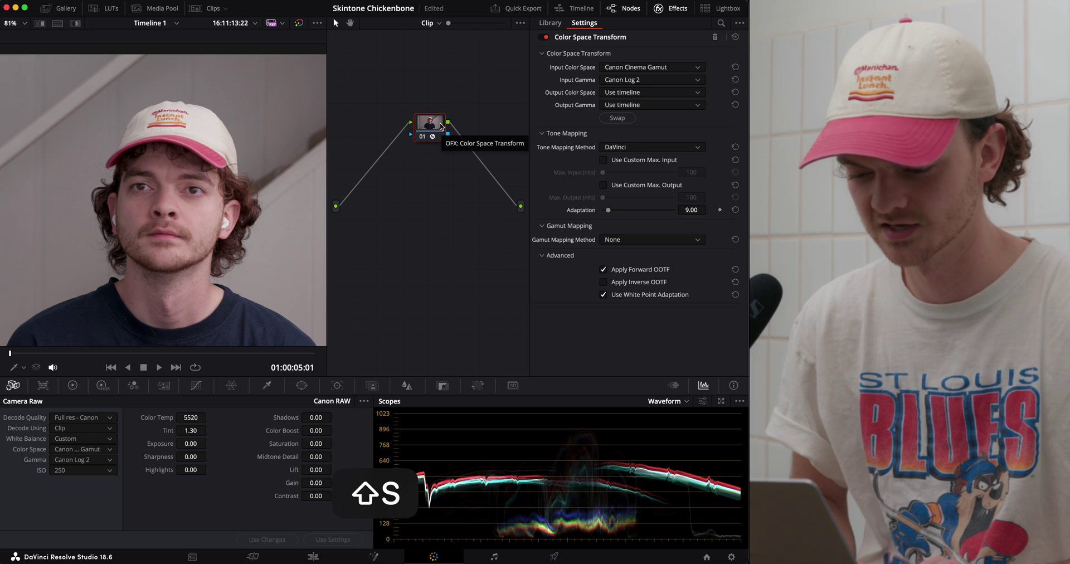
drag(430, 158, 392, 176)
scroll(249, 204, up, 4)
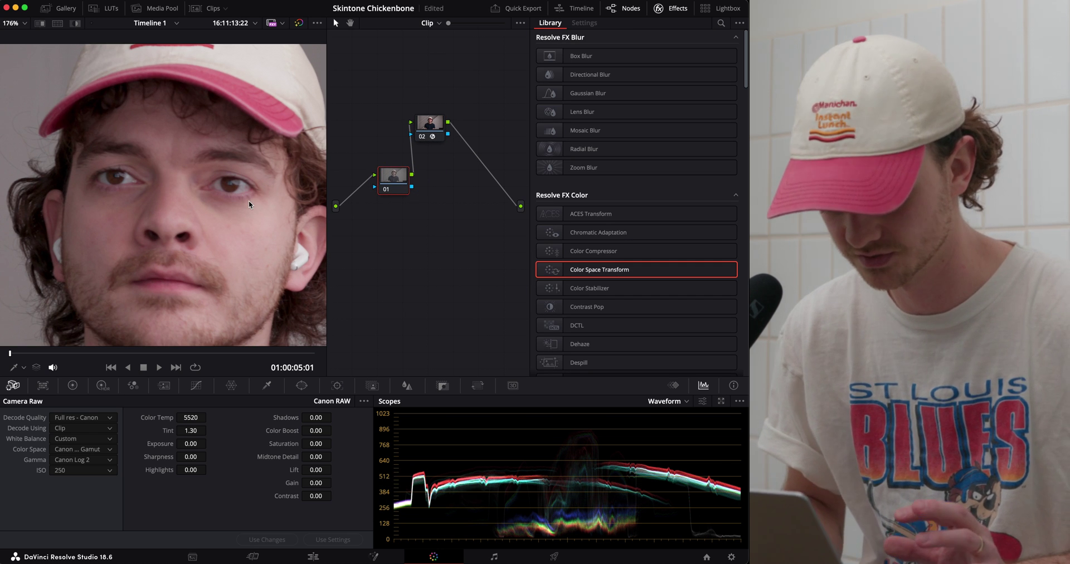
Step: Lower Mid/Detail to -20 on the new node and set the blur radius to 0.54
click(73, 377)
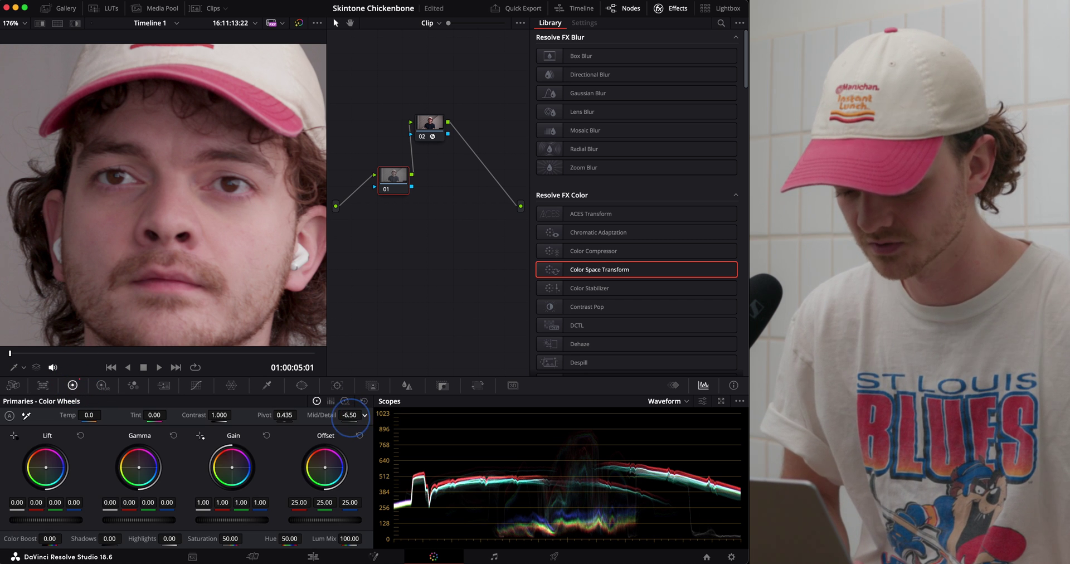
drag(351, 419, 336, 421)
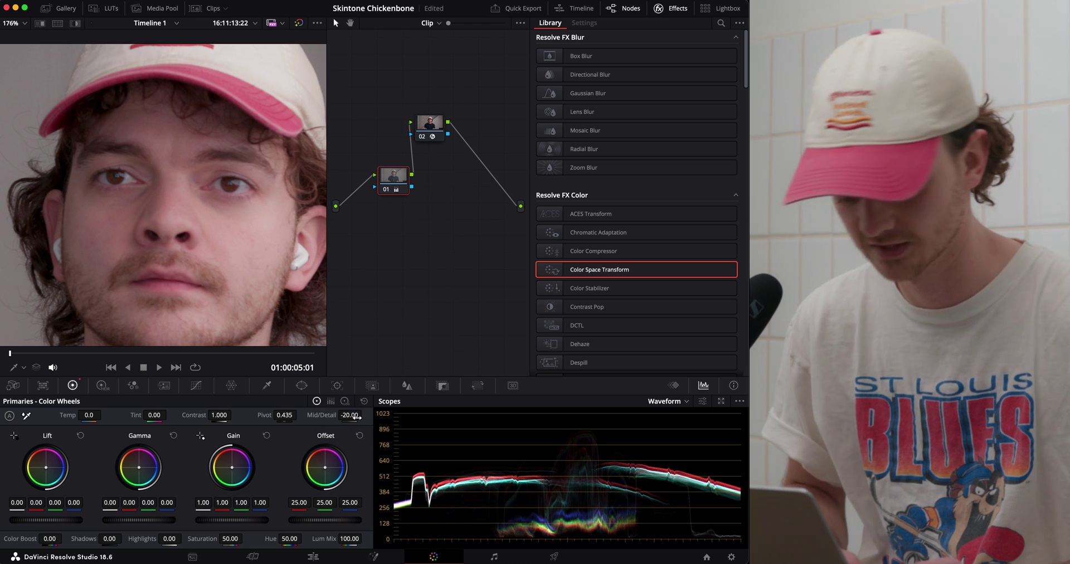
click(408, 386)
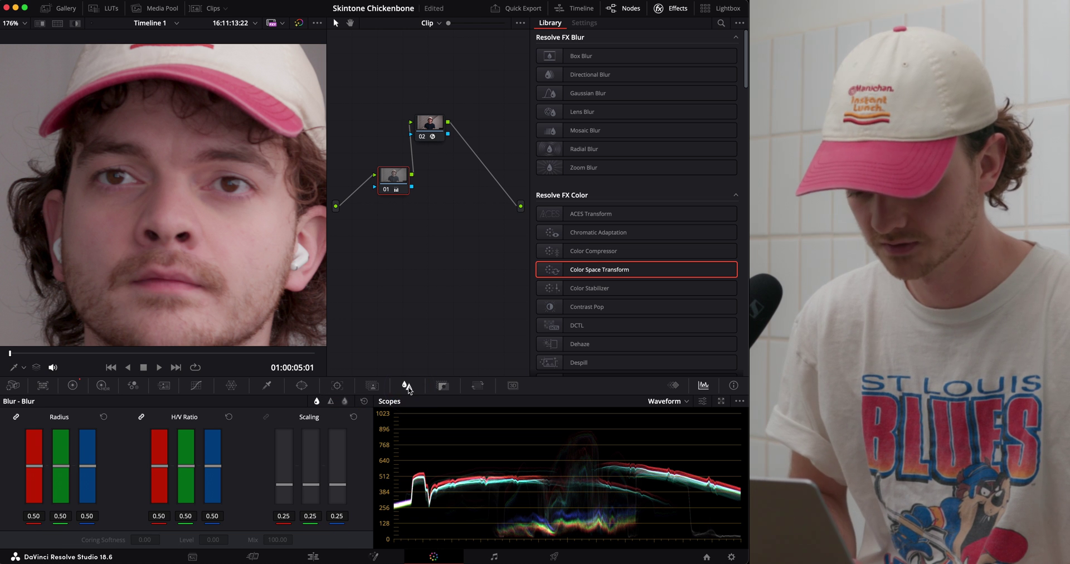
drag(60, 464, 61, 468)
Step: Add a node after the transform carrying Film Grain with the 35mm 400T preset
key(alt+s)
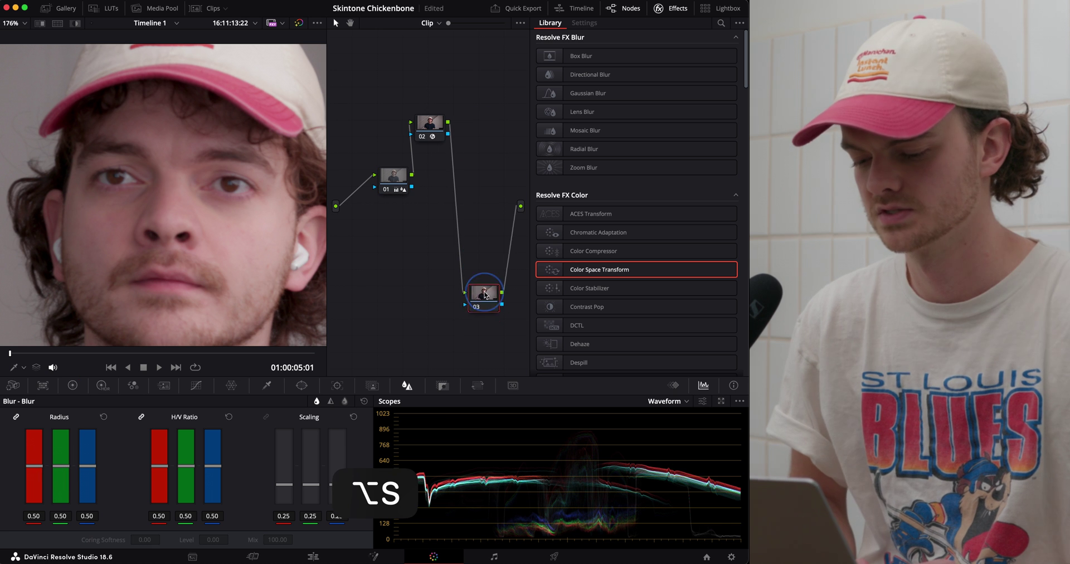
scroll(574, 292, down, 20)
scroll(574, 292, down, 2)
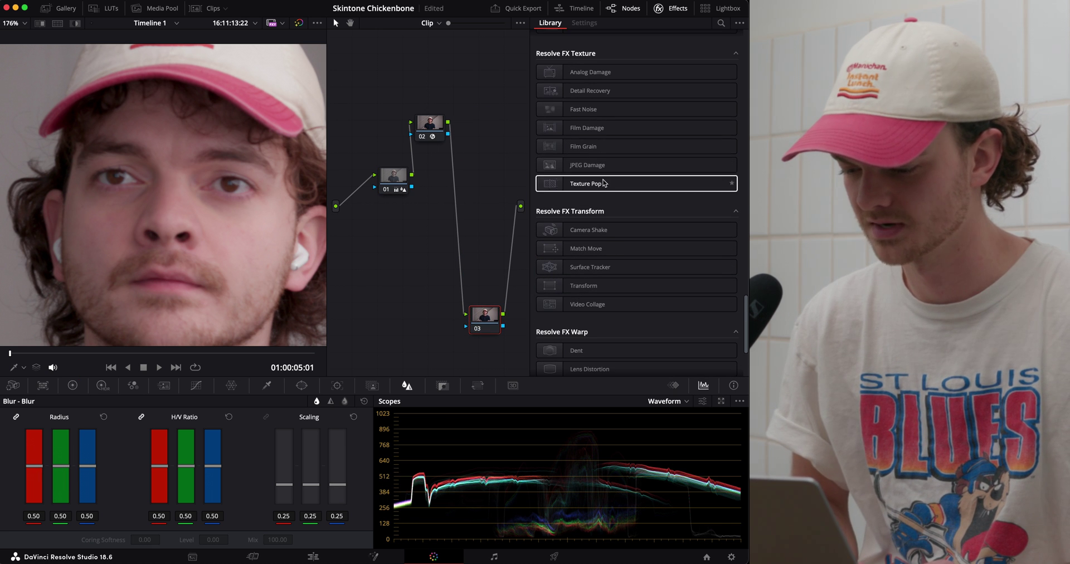
drag(575, 148, 486, 323)
click(657, 53)
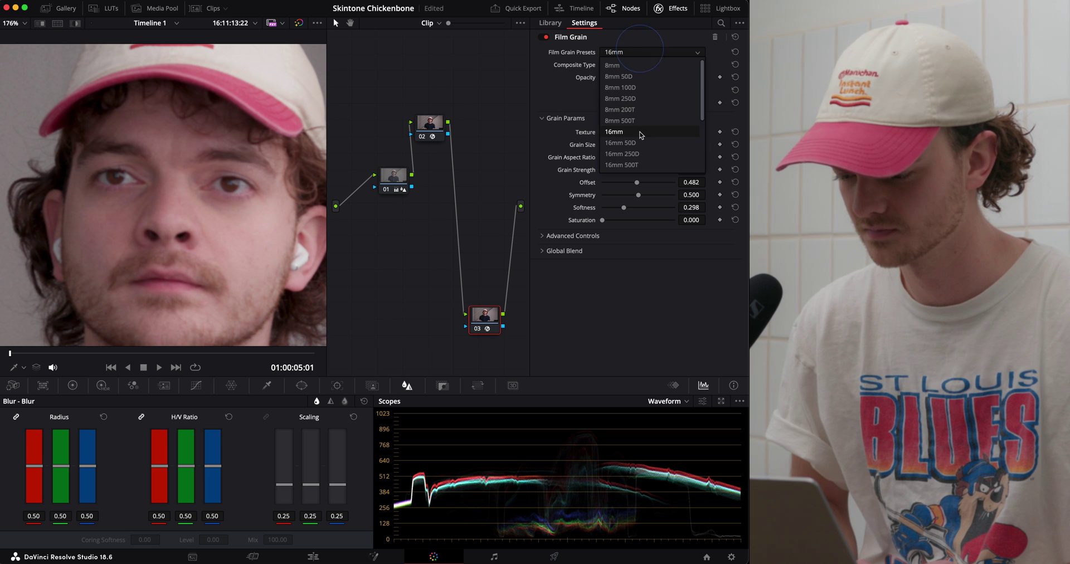
click(623, 143)
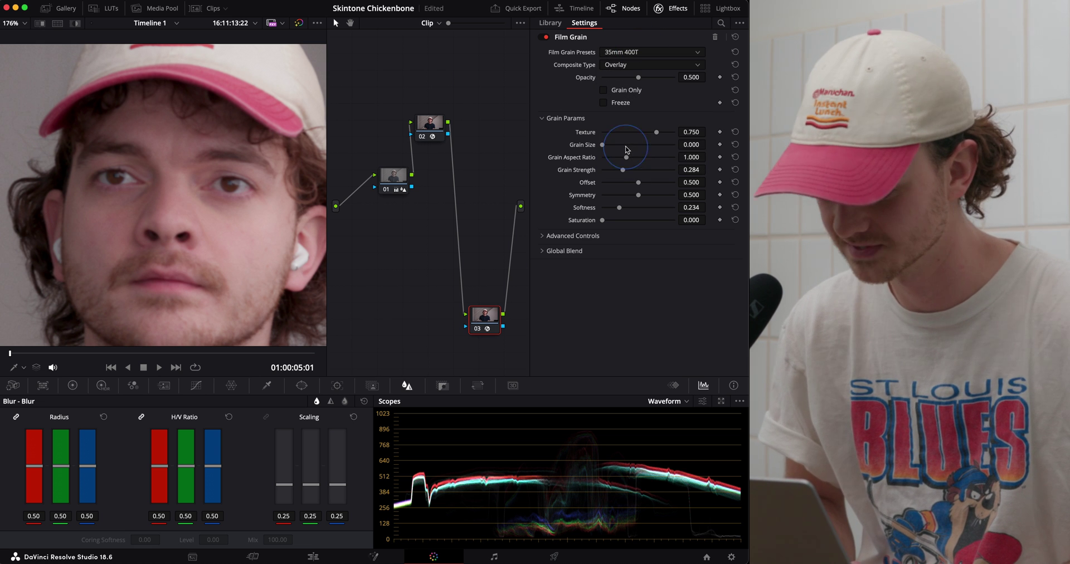
Step: Set the grain's Midtones to 0.160 and Opacity to 0.924
click(542, 236)
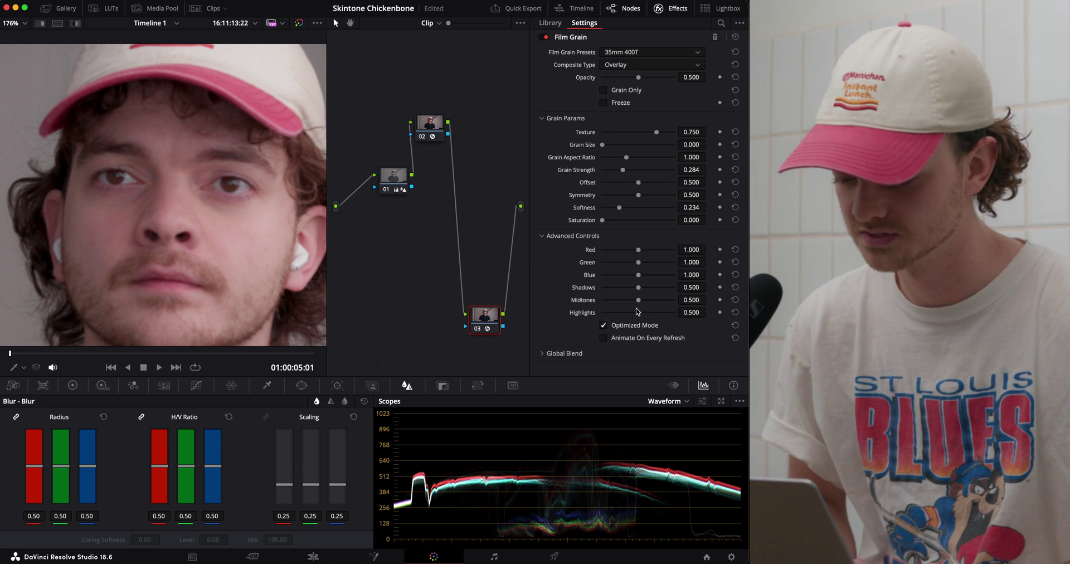
drag(639, 301, 613, 310)
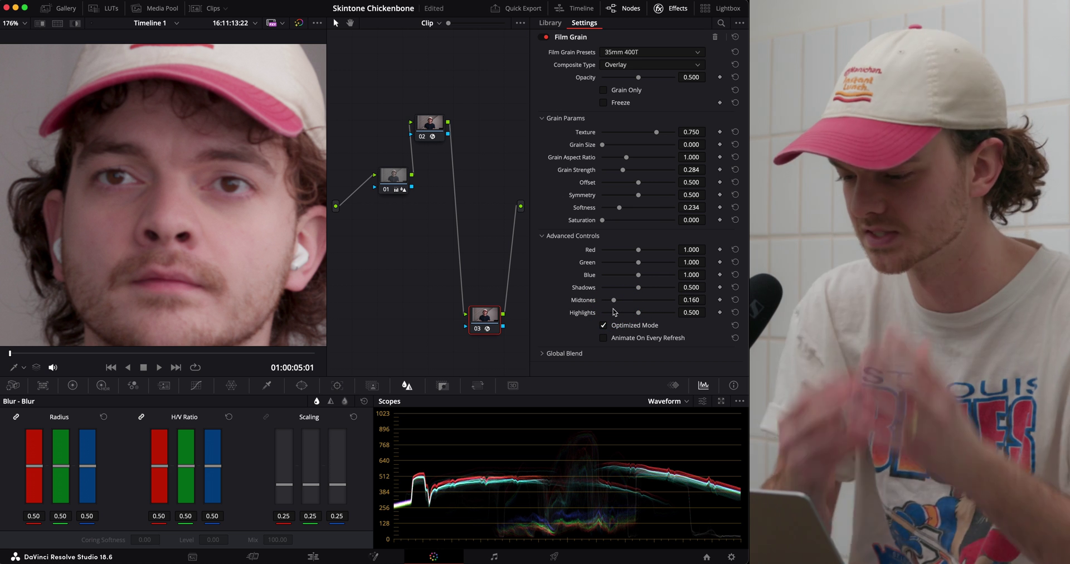
drag(638, 77, 670, 84)
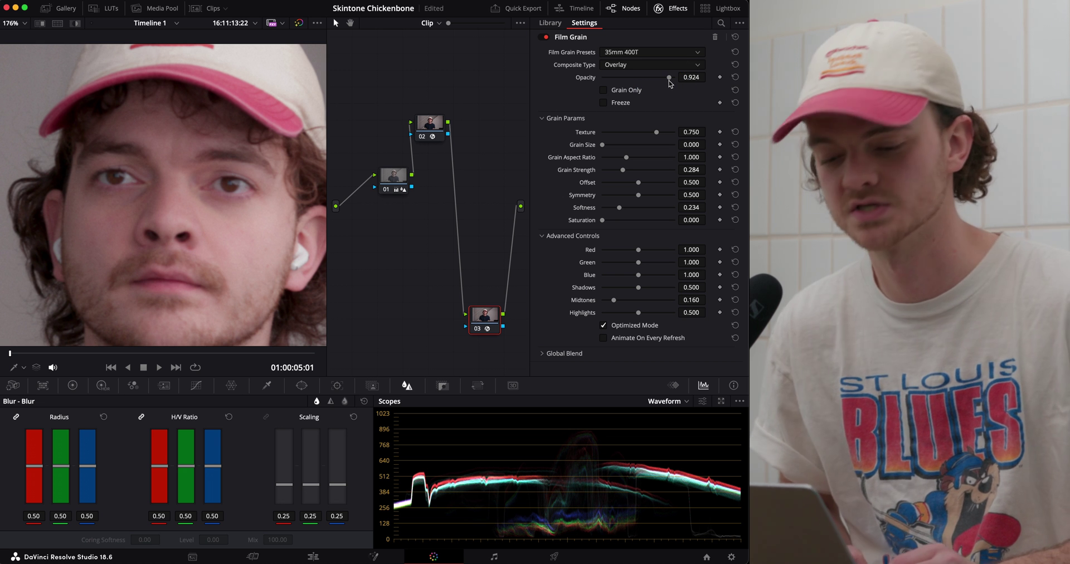
click(392, 177)
Step: Add a node after the softening node, fit the viewer, and bring up Custom Curves
key(alt+s)
scroll(177, 189, down, 5)
scroll(177, 189, up, 5)
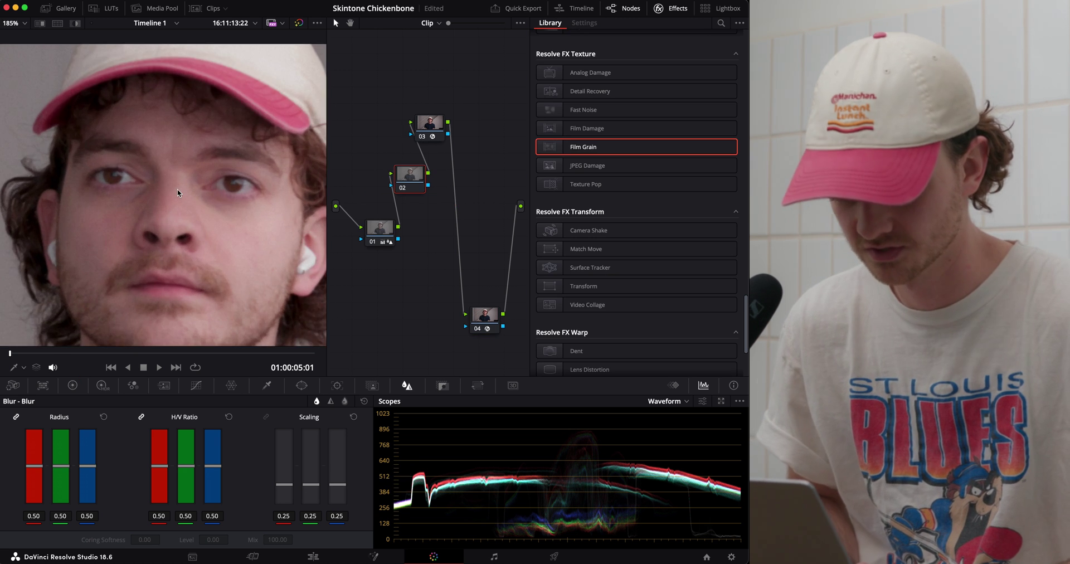
scroll(177, 189, down, 5)
click(16, 23)
click(12, 33)
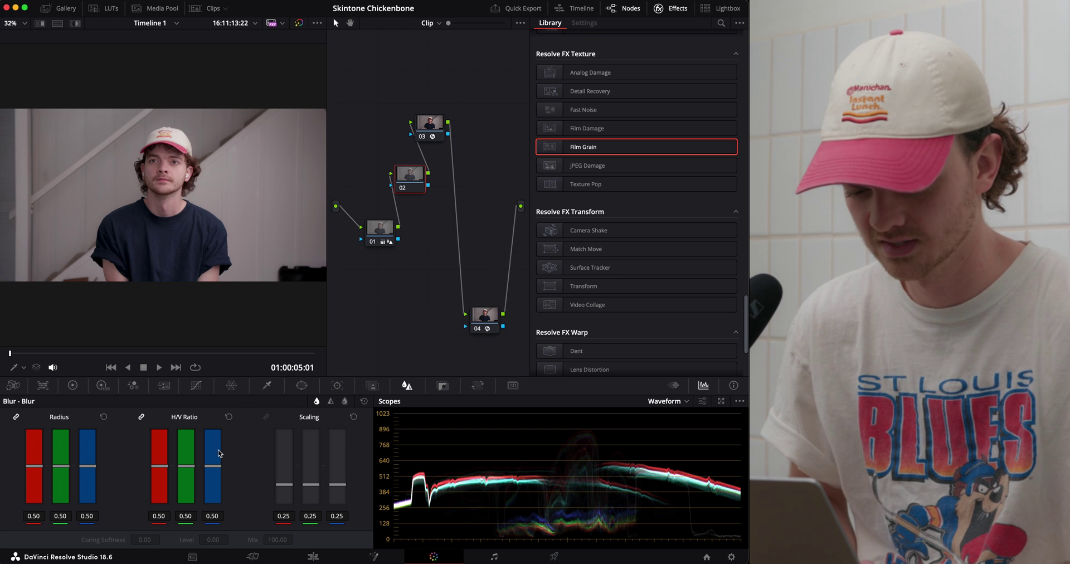
click(196, 385)
click(364, 400)
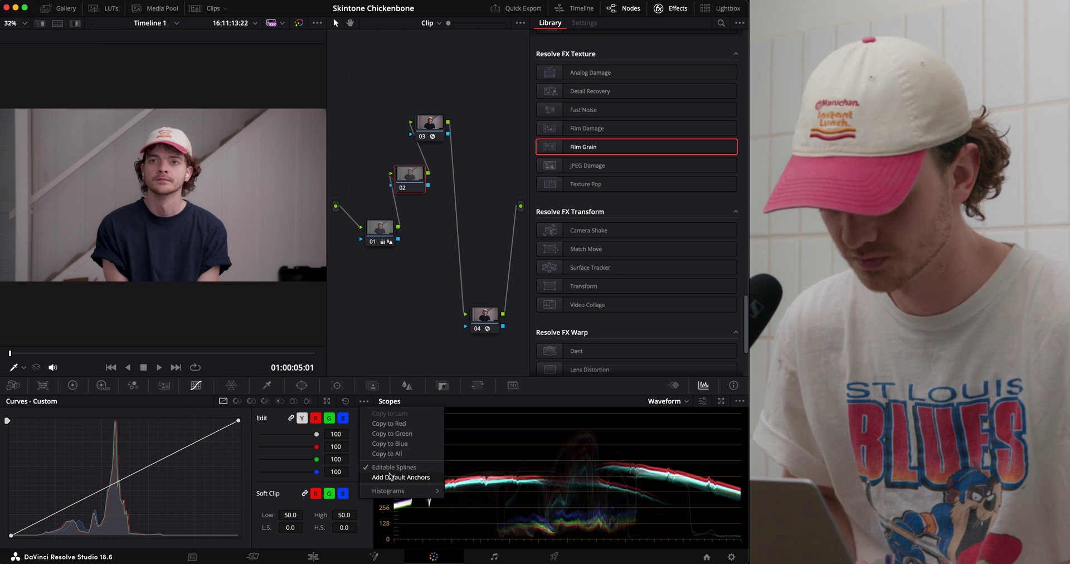
Step: Pull the shadows down and lift the black point, with film grain off, undoing a highlight boost
drag(86, 497, 87, 517)
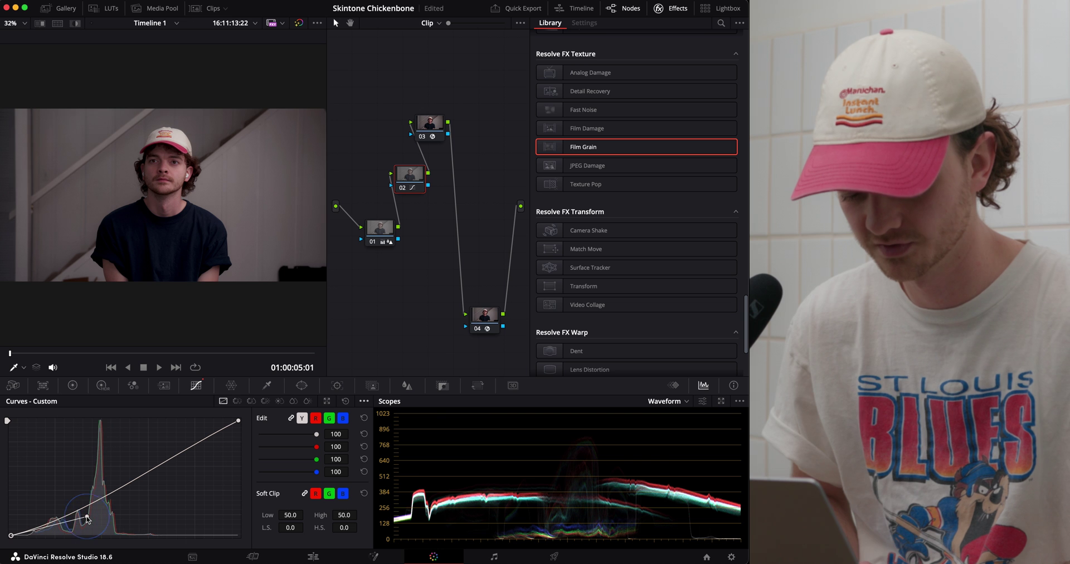
drag(12, 536, 11, 526)
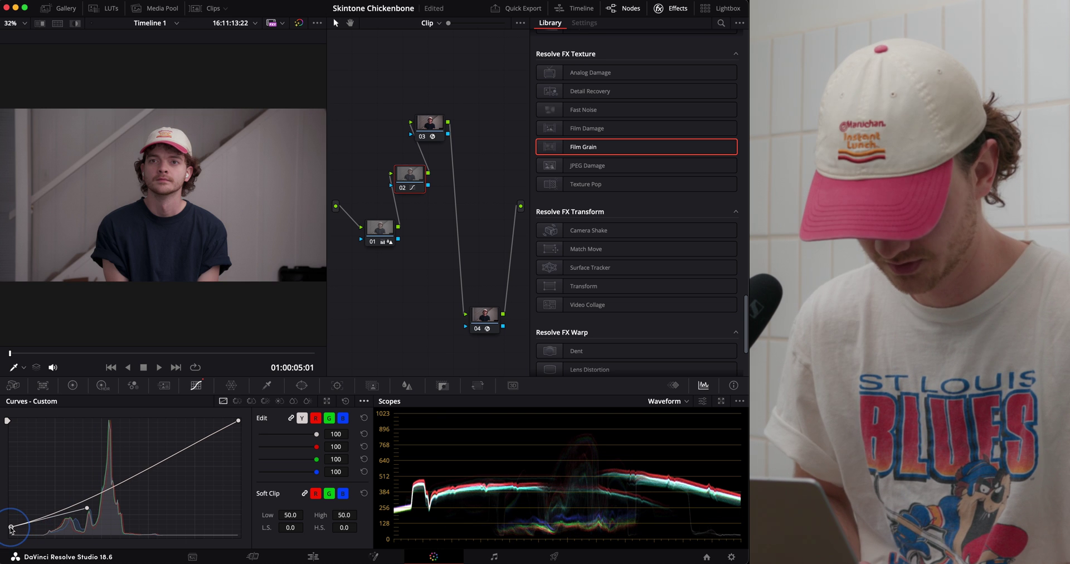
click(476, 329)
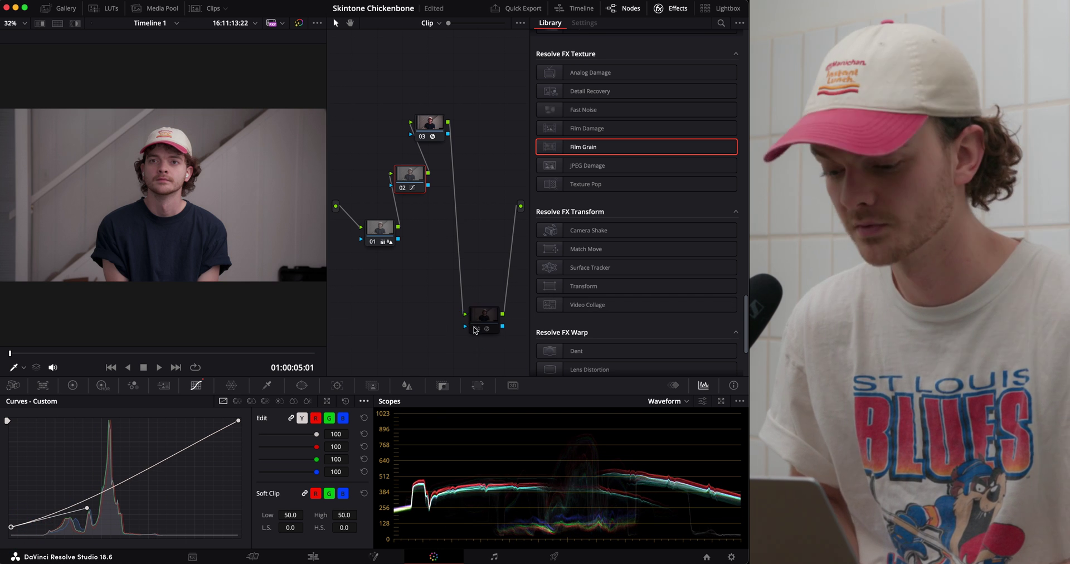
click(162, 458)
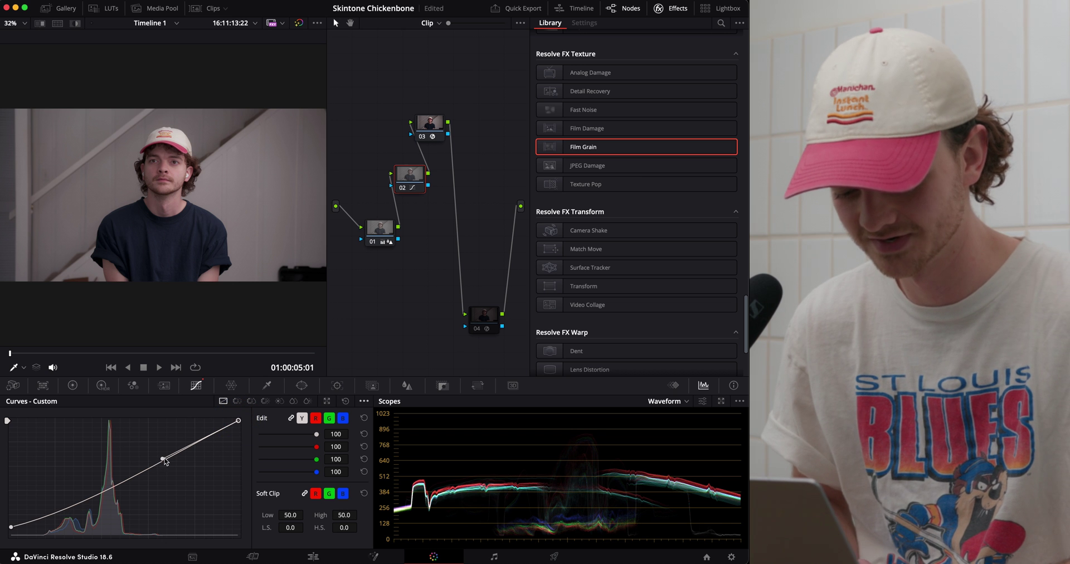
drag(164, 460, 158, 453)
key(super+z)
key(super+z)
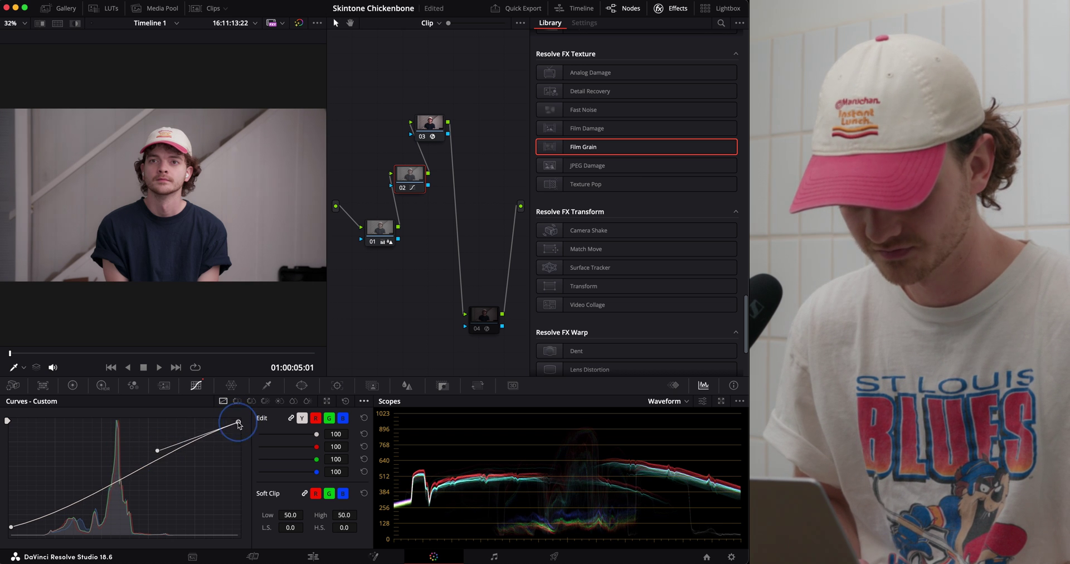
Step: Toggle the curve node off and on for a before/after comparison
click(402, 187)
click(402, 188)
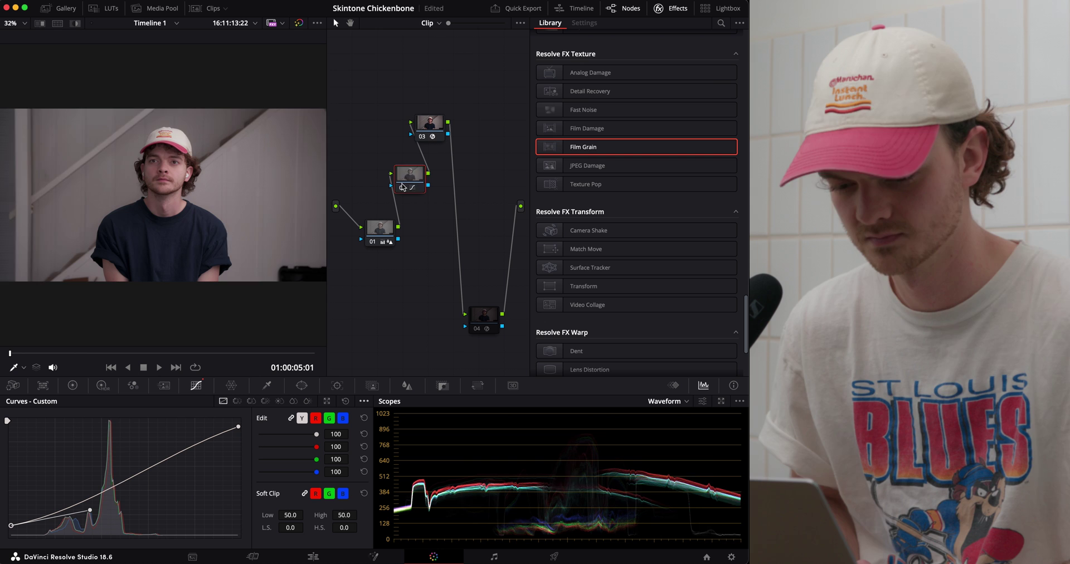
click(403, 187)
click(403, 187)
Step: Rearrange the nodes, add a node after the transform, and show the Vectorscope
click(380, 228)
drag(380, 228, 373, 238)
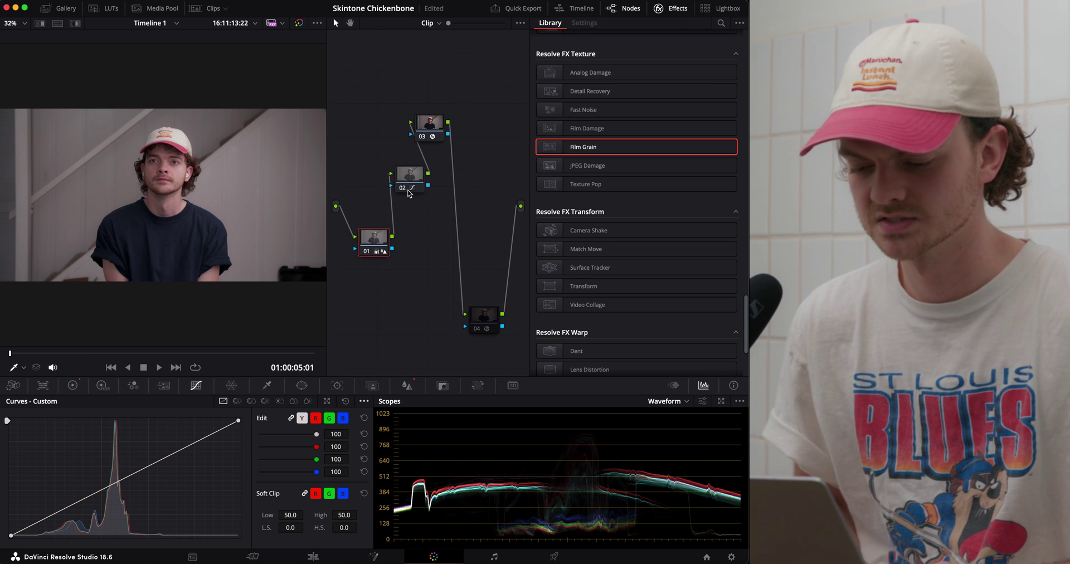
drag(409, 180, 403, 186)
drag(430, 123, 417, 126)
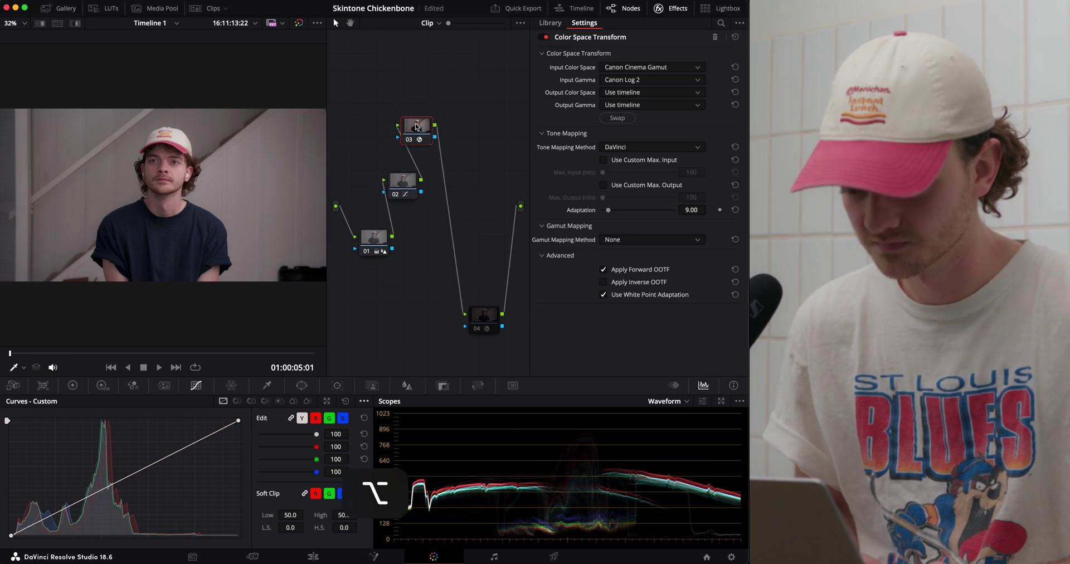
key(alt+s)
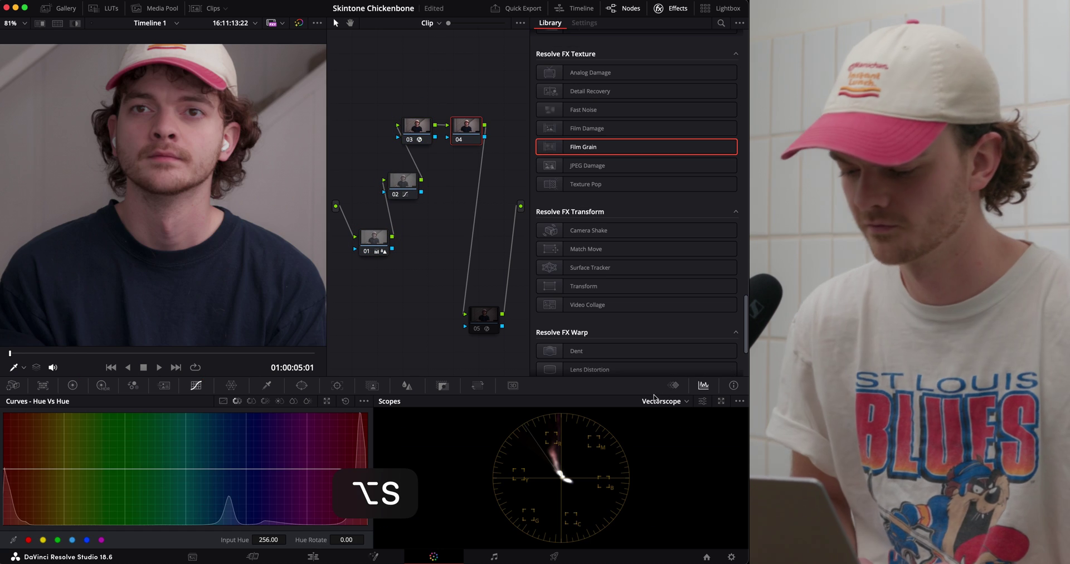
click(662, 401)
click(666, 437)
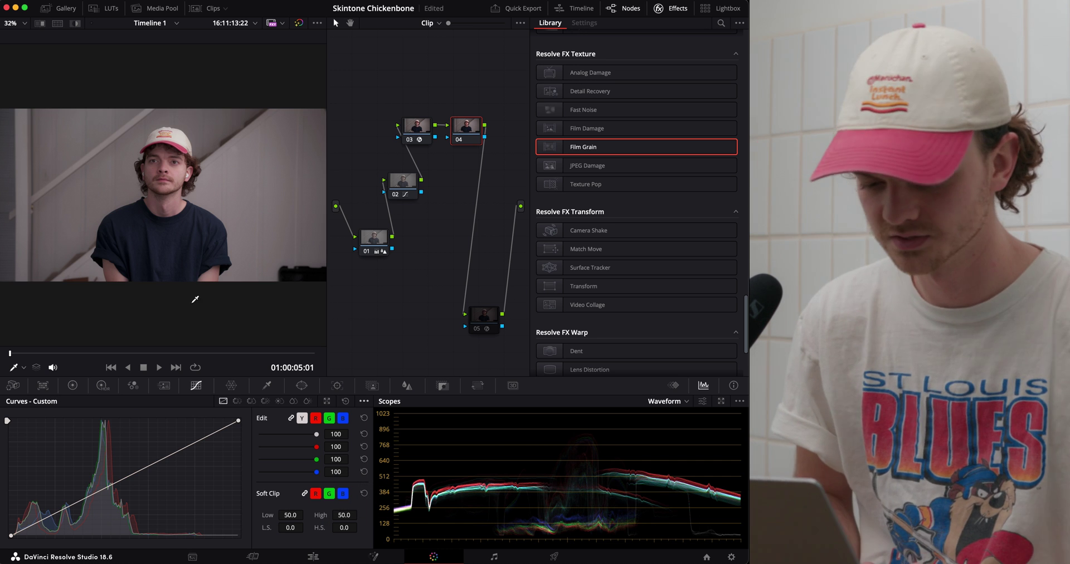
Step: Rotate the red-end hues by -5.60 and raise their saturation to 1.25 with hue curves
click(237, 401)
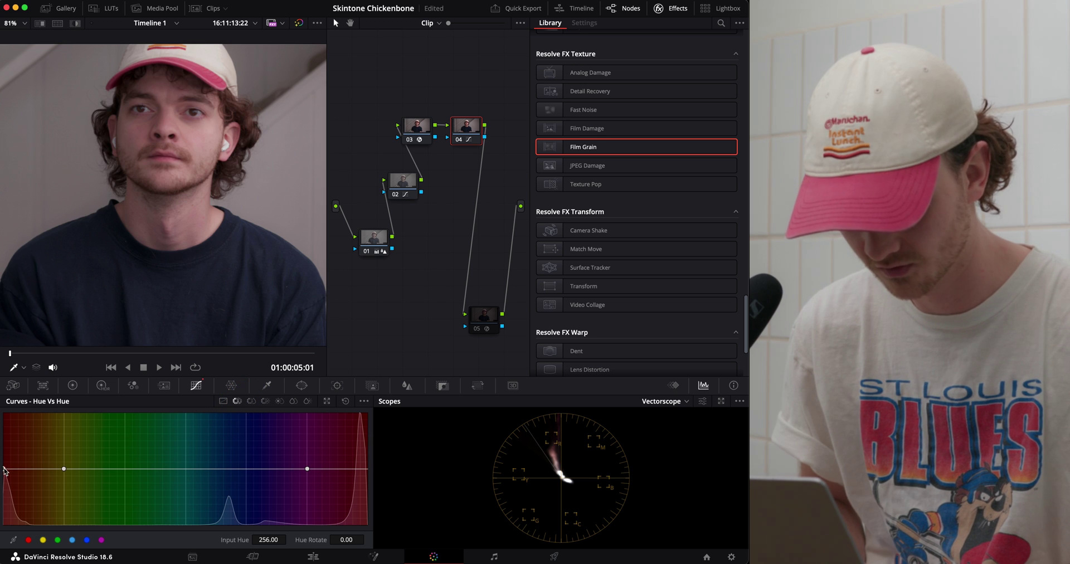
mouse_move(4, 471)
mouse_down()
mouse_move(5, 481)
mouse_move(5, 472)
mouse_up()
click(251, 401)
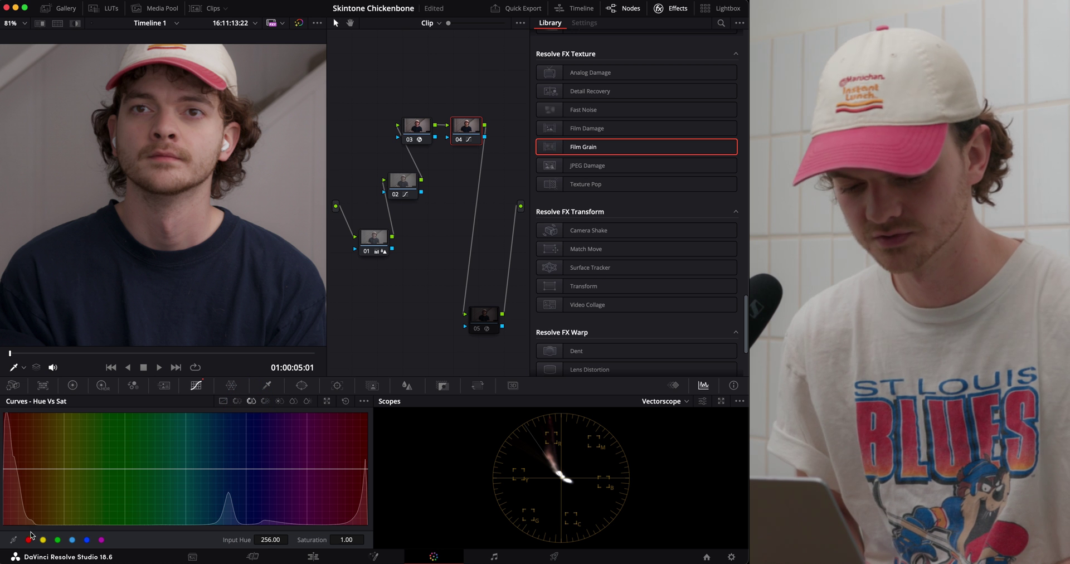
drag(7, 471, 6, 461)
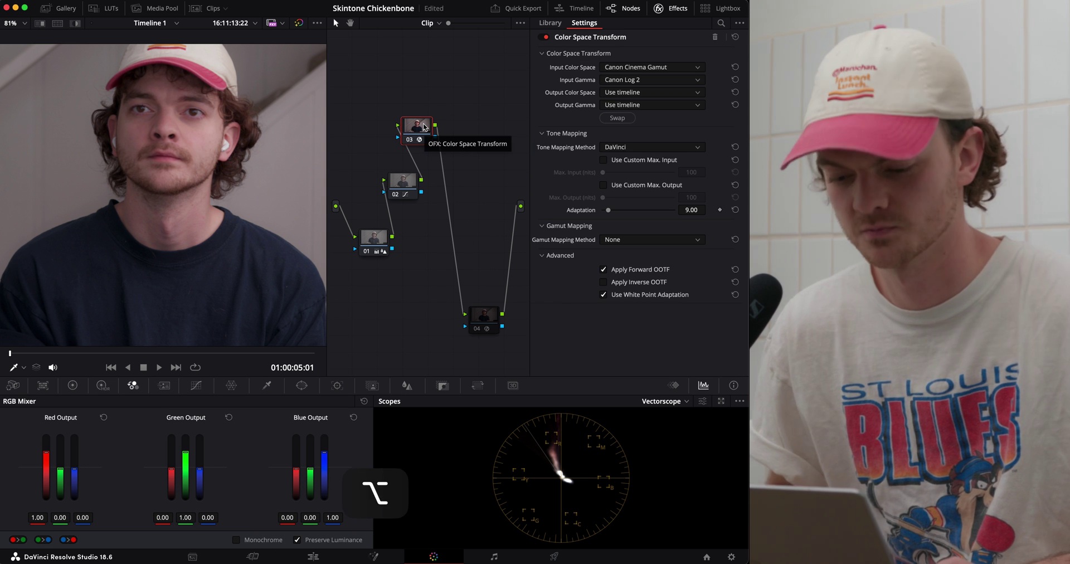
Step: Add a node after the transform with a 12x12 Color Warper grid and sample the cheek's skin tone
key(alt+s)
drag(461, 128, 469, 147)
click(232, 385)
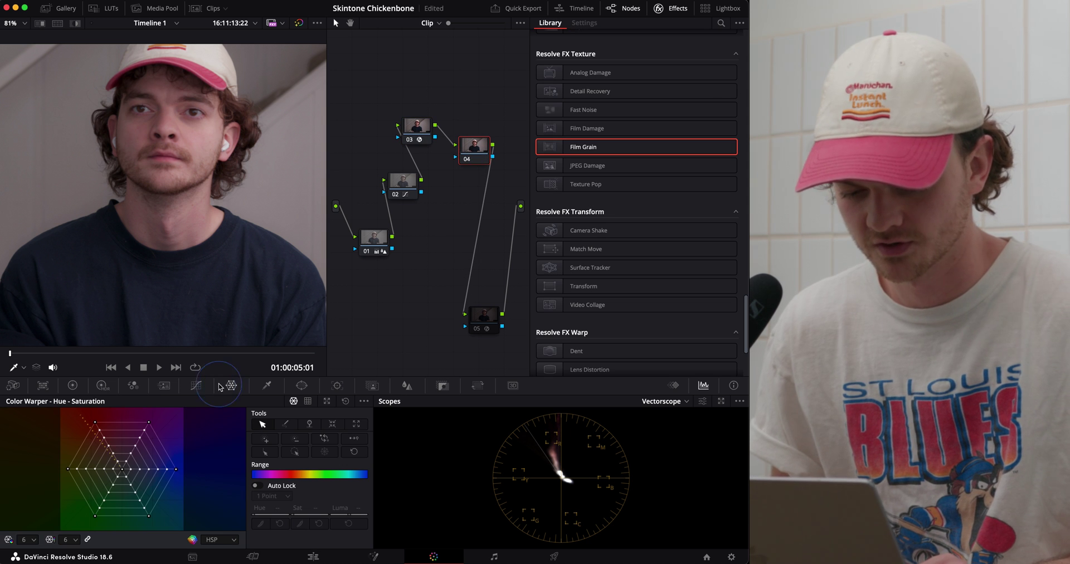
click(30, 539)
click(27, 498)
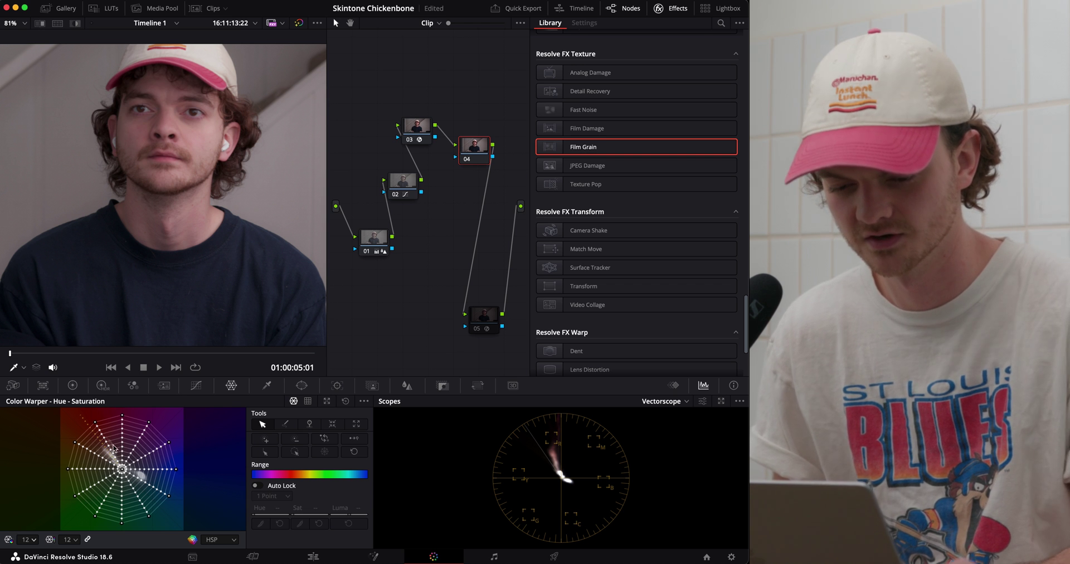
click(193, 131)
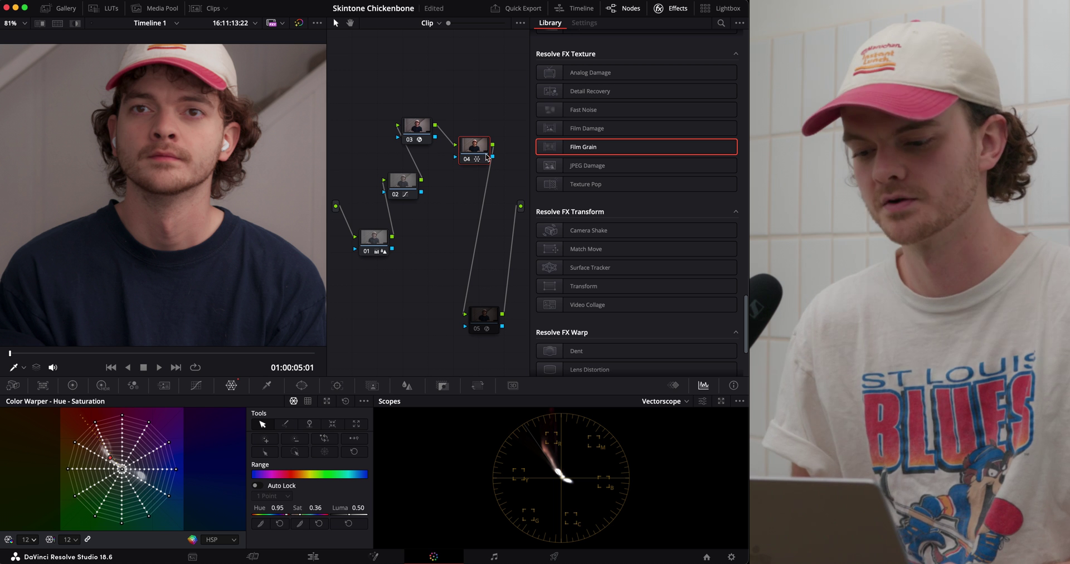
Step: Delete the hue-saturation warp node and add a new serial node 04 after node 03
key(BackSpace)
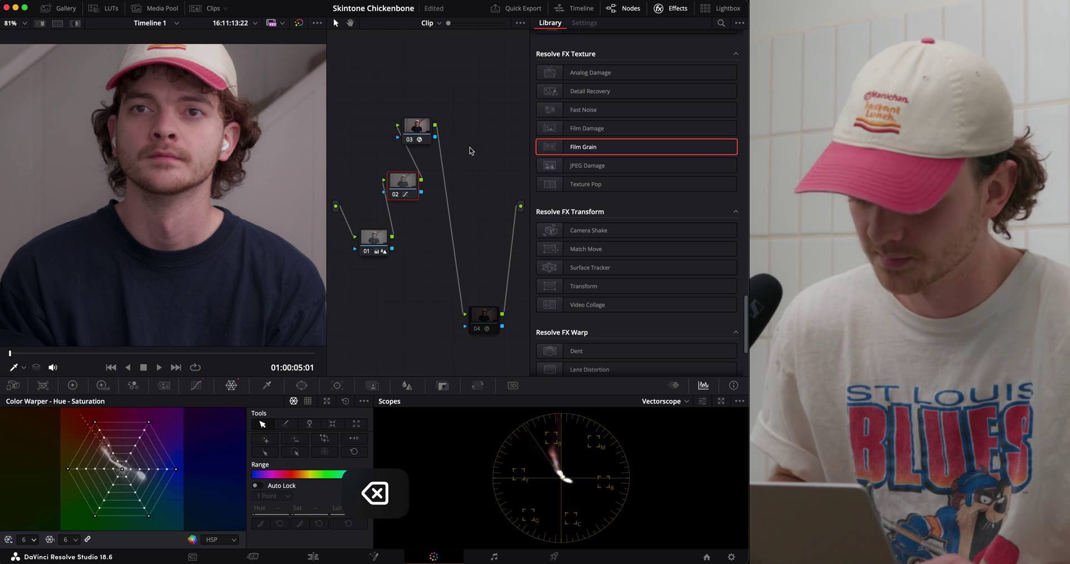
click(417, 127)
key(alt+s)
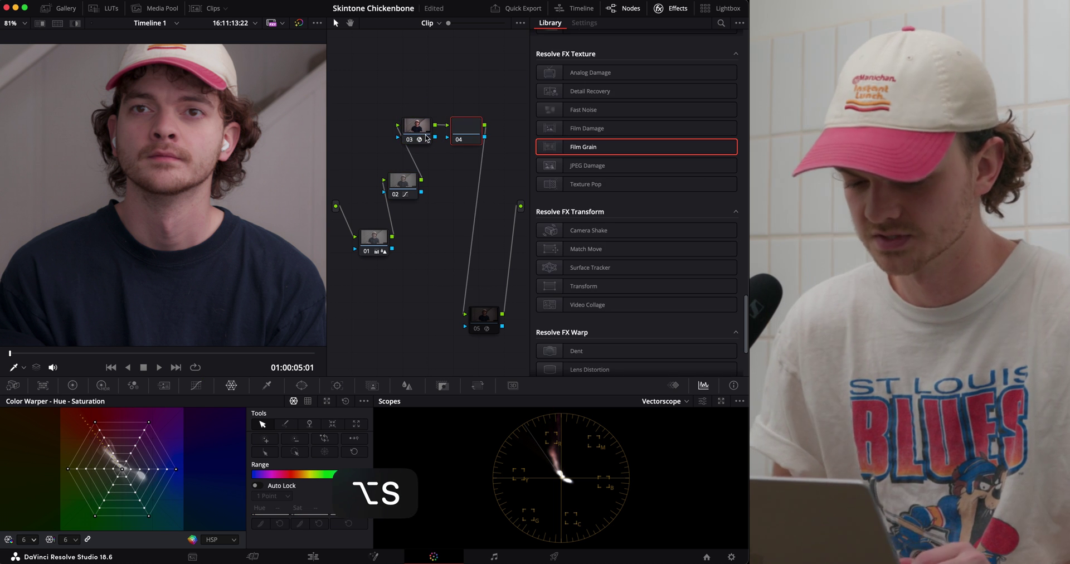
Step: Qualify the face's skin with HSL: hue 31.4, width 4.8, luminance 50.2–71.4, denoise 2.9
click(267, 385)
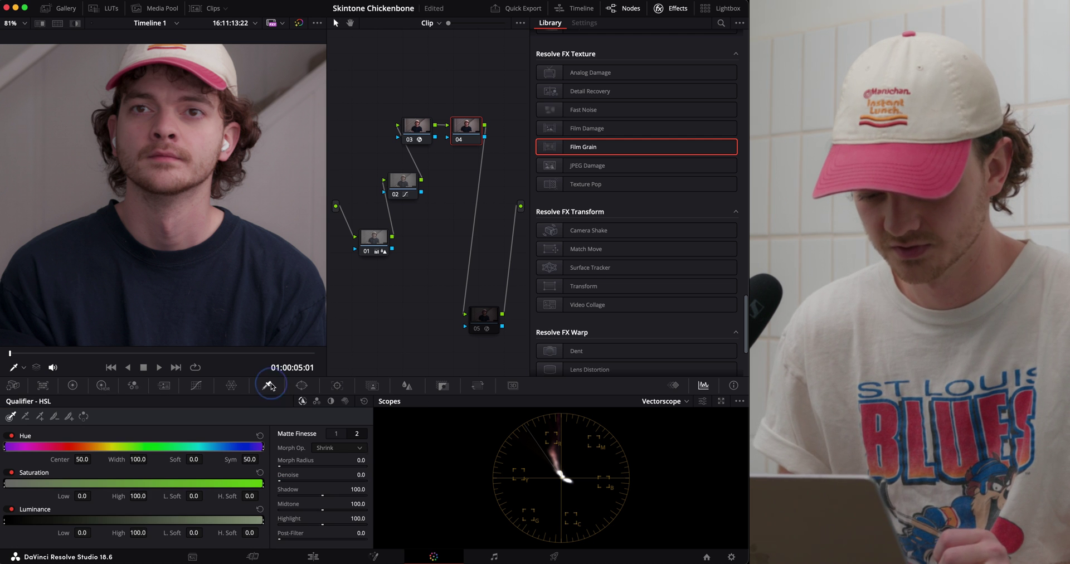
key(shift+h)
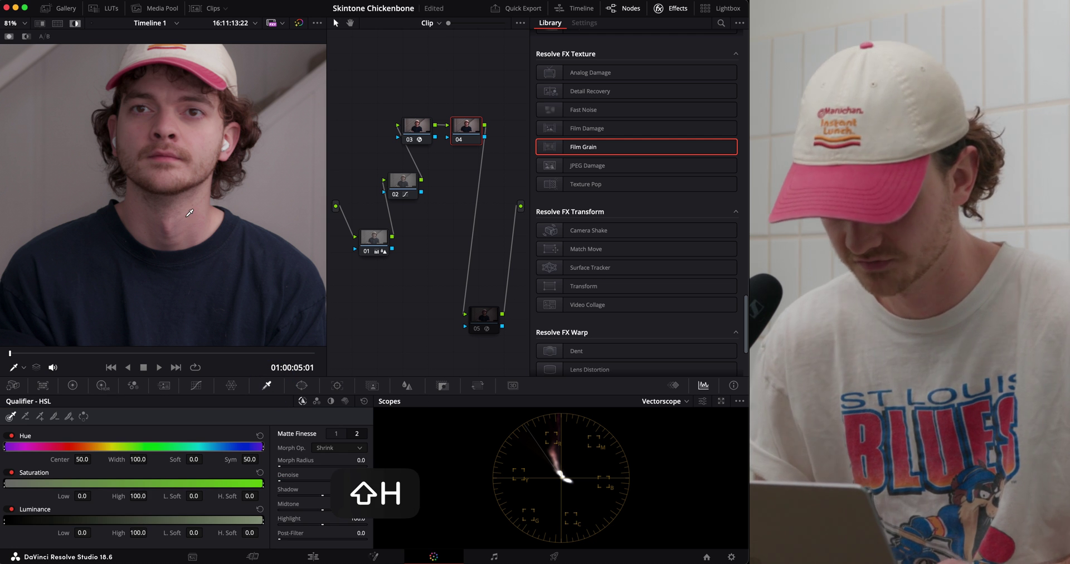
click(185, 122)
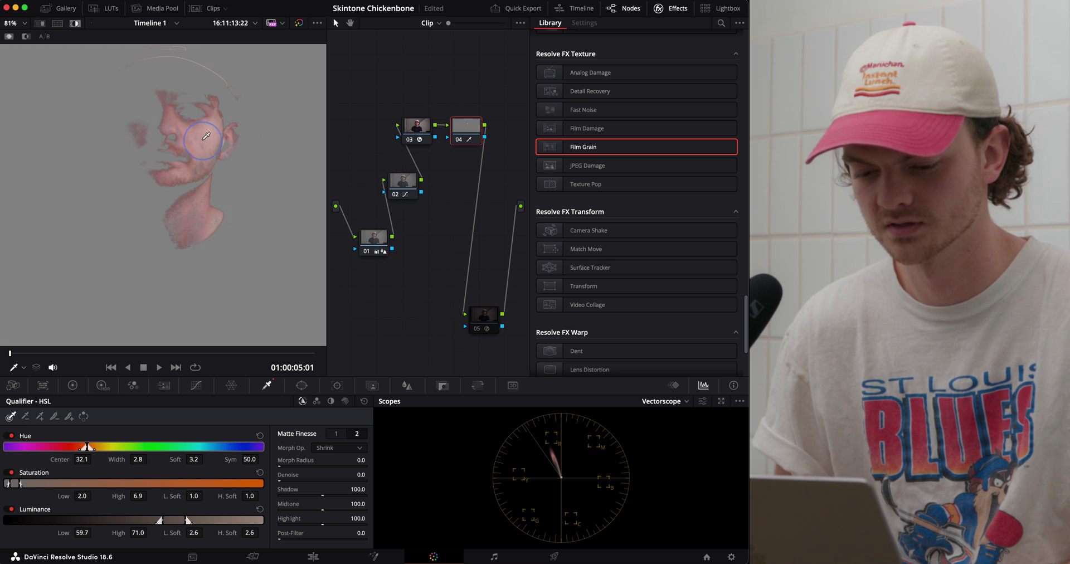
mouse_move(204, 140)
mouse_down()
mouse_move(177, 171)
mouse_move(155, 168)
mouse_move(134, 133)
mouse_move(158, 117)
mouse_up()
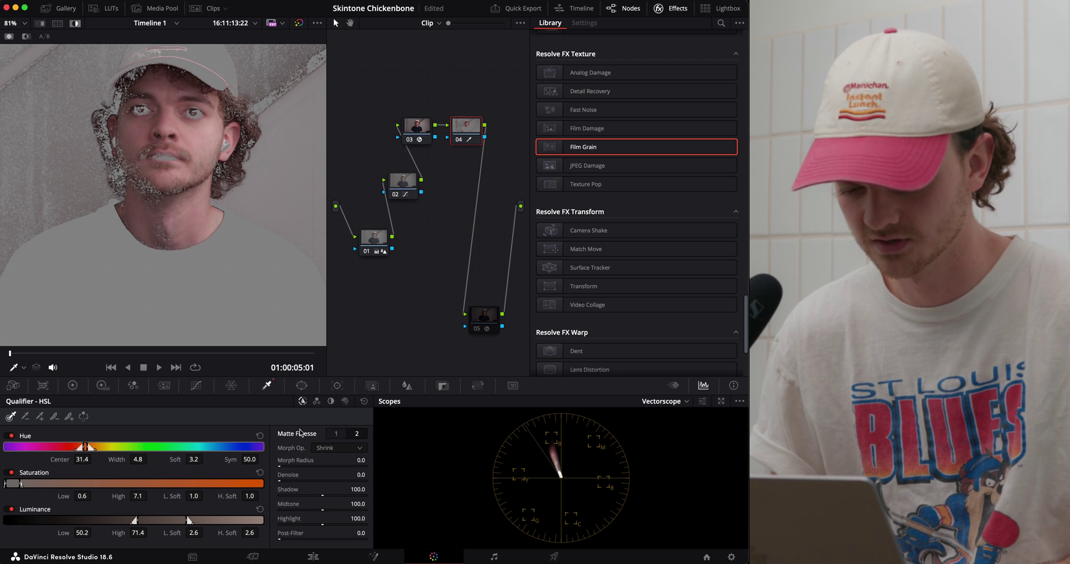
drag(300, 477, 363, 471)
key(shift+h)
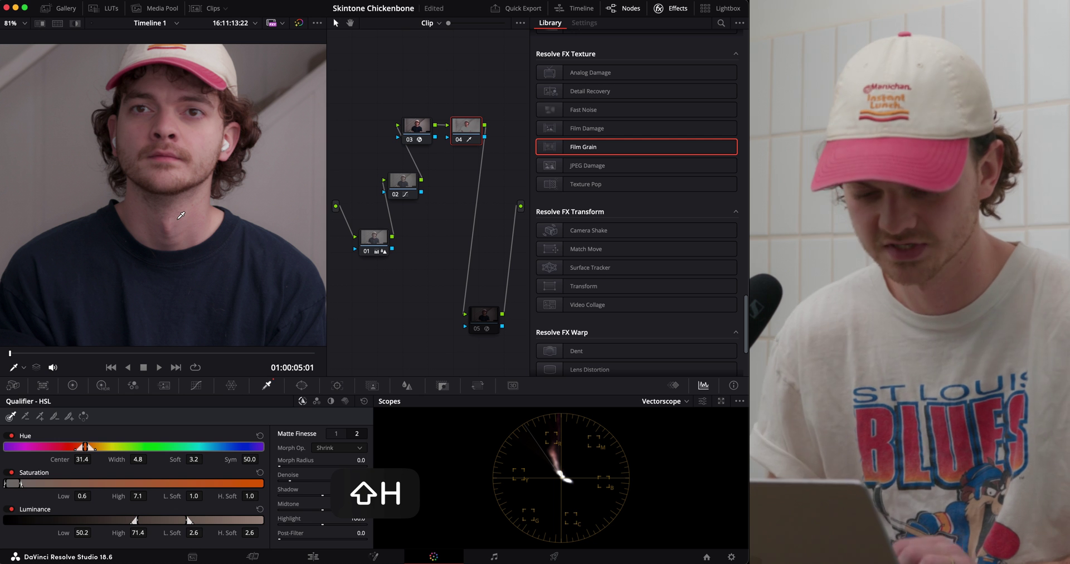
click(73, 385)
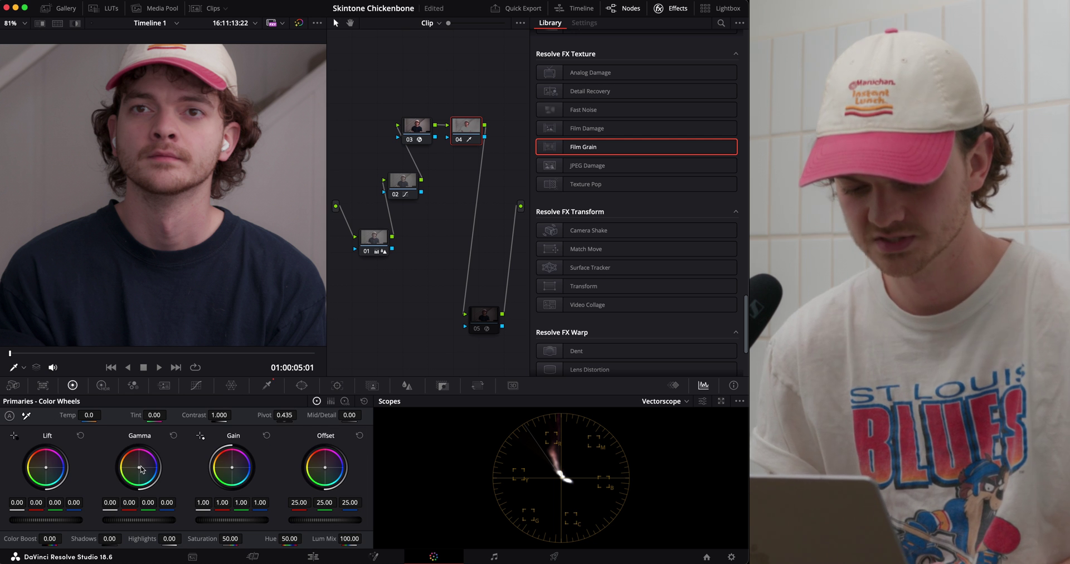
Step: Nudge node 04's gamma very slightly, then move nodes 01–04 up to tidy the graph
drag(140, 469, 138, 468)
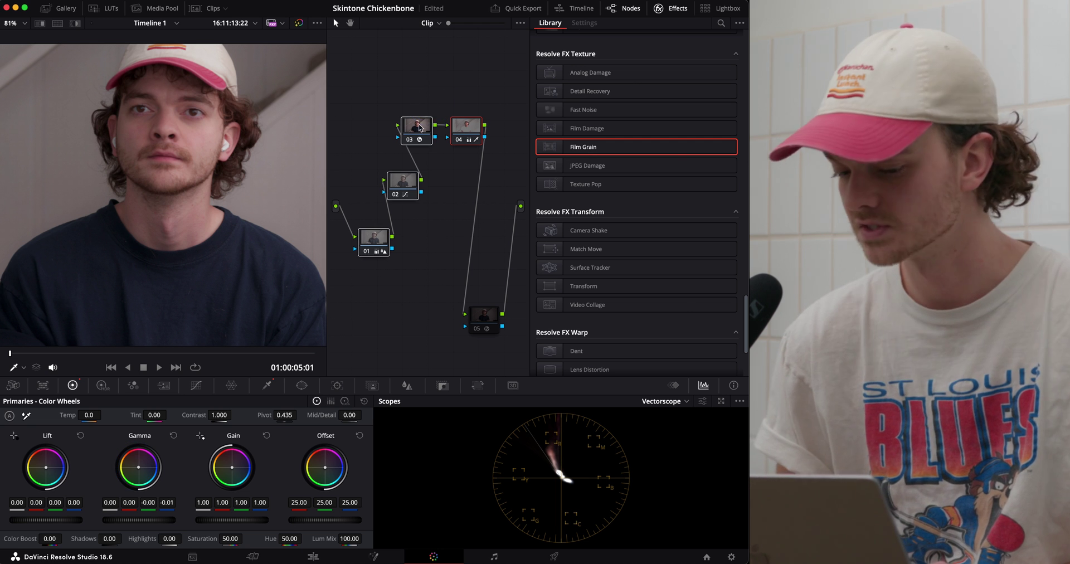
drag(418, 128, 401, 99)
drag(473, 125, 468, 106)
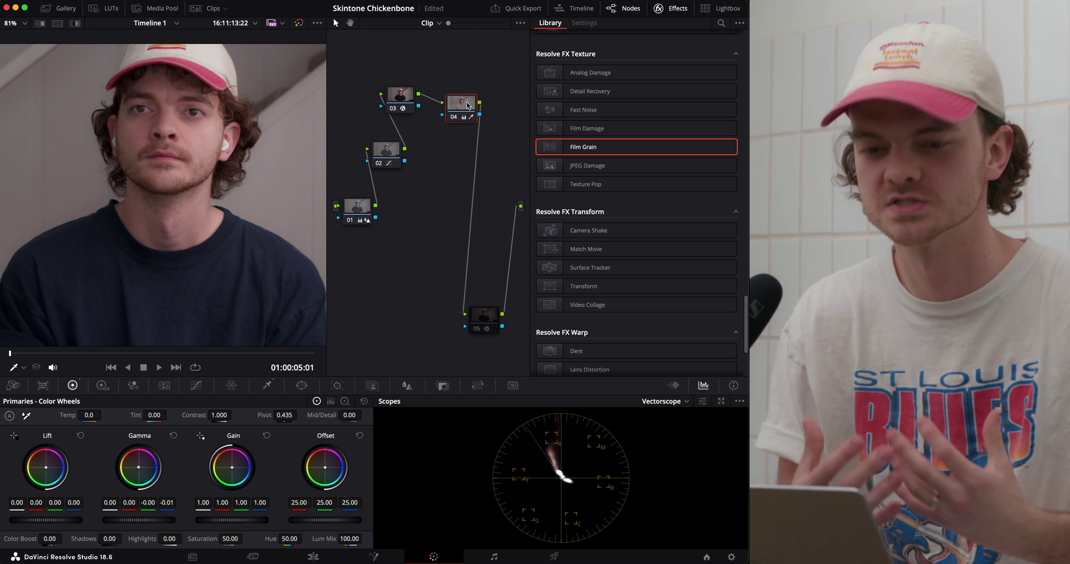
Step: Add serial node 05 after the skin node and reposition it and node 04 in the tree
key(alt+s)
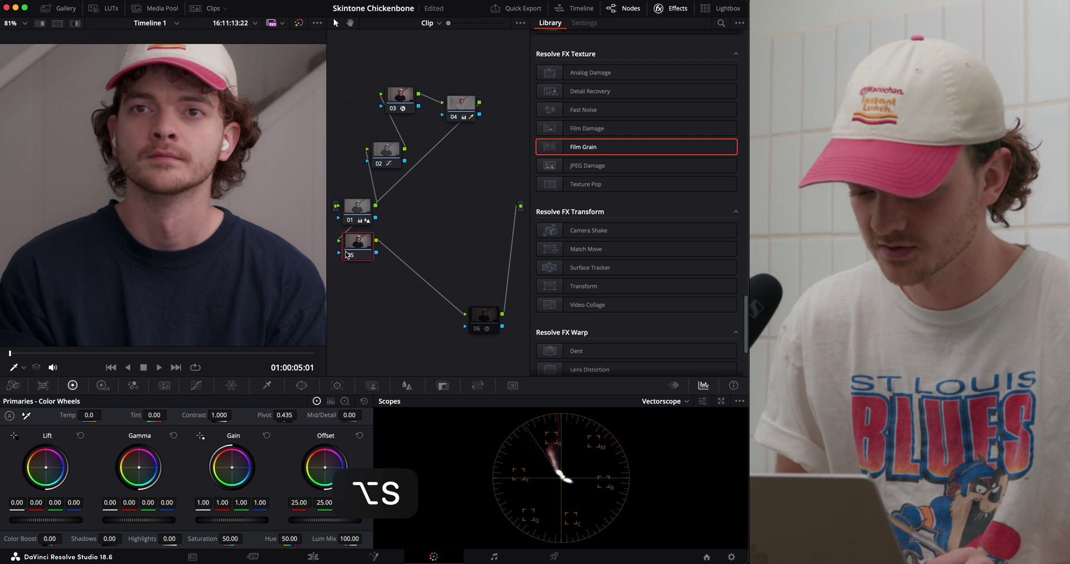
drag(346, 254, 500, 174)
drag(462, 112, 444, 131)
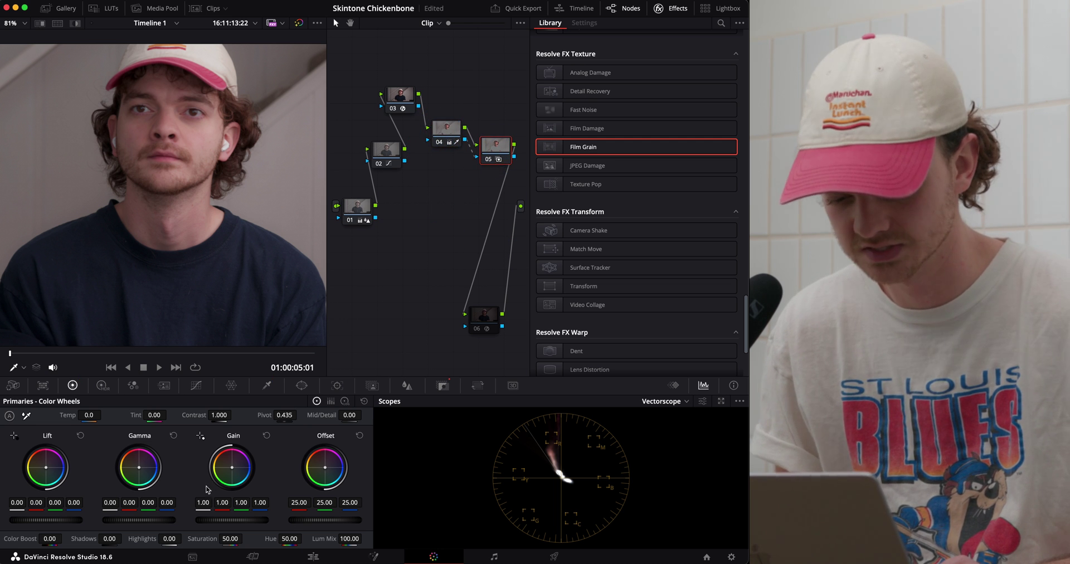
Step: Invert node 05's key output to target the background and push its gain toward magenta
click(443, 385)
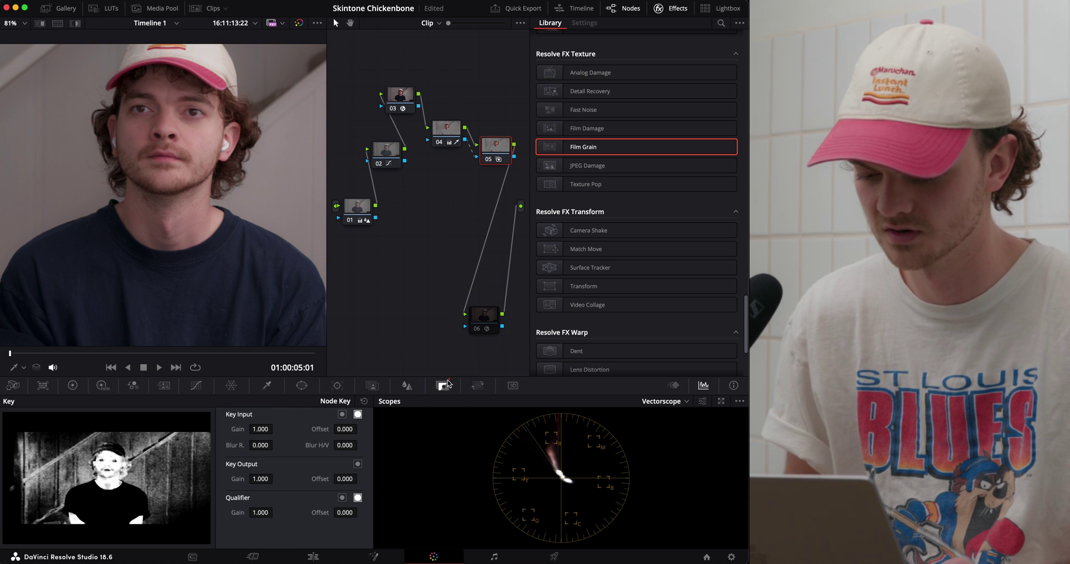
click(358, 463)
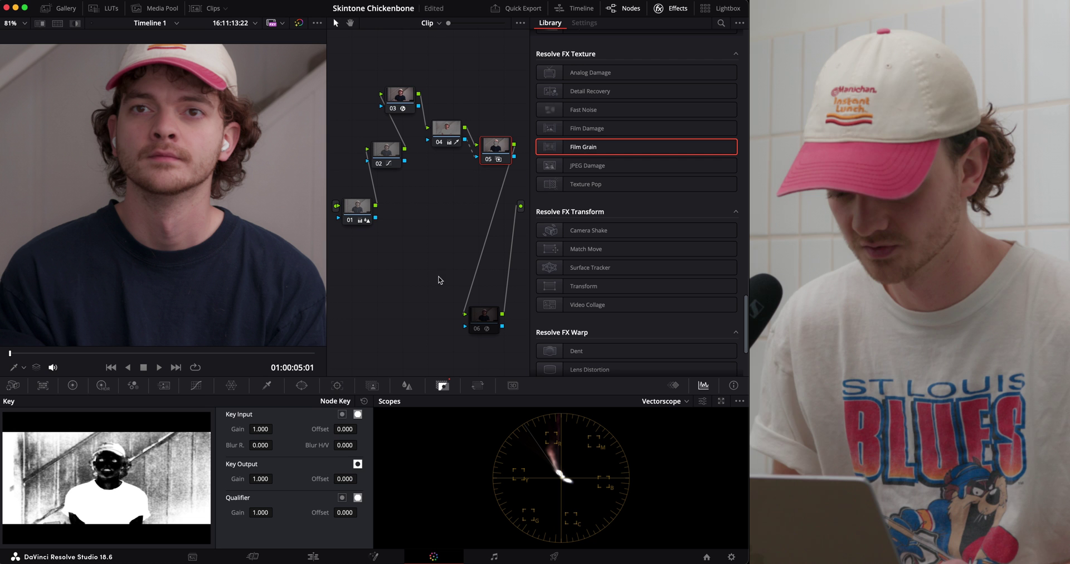
click(72, 385)
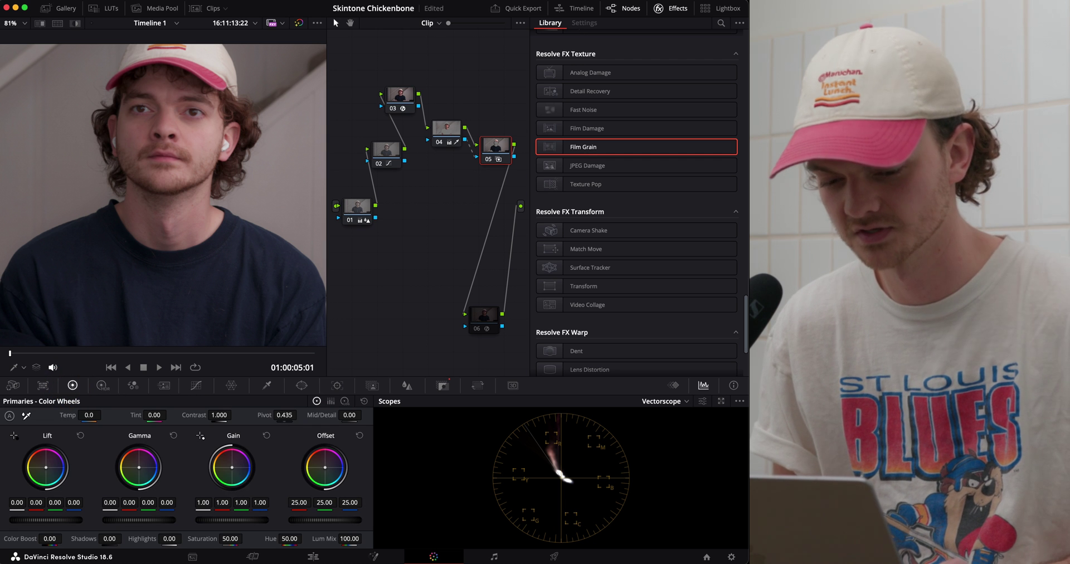
drag(240, 467, 270, 461)
Step: Reset node 05's gain and cool its gamma to -0.03 / 0.01 / 0.03, checking it off
click(267, 436)
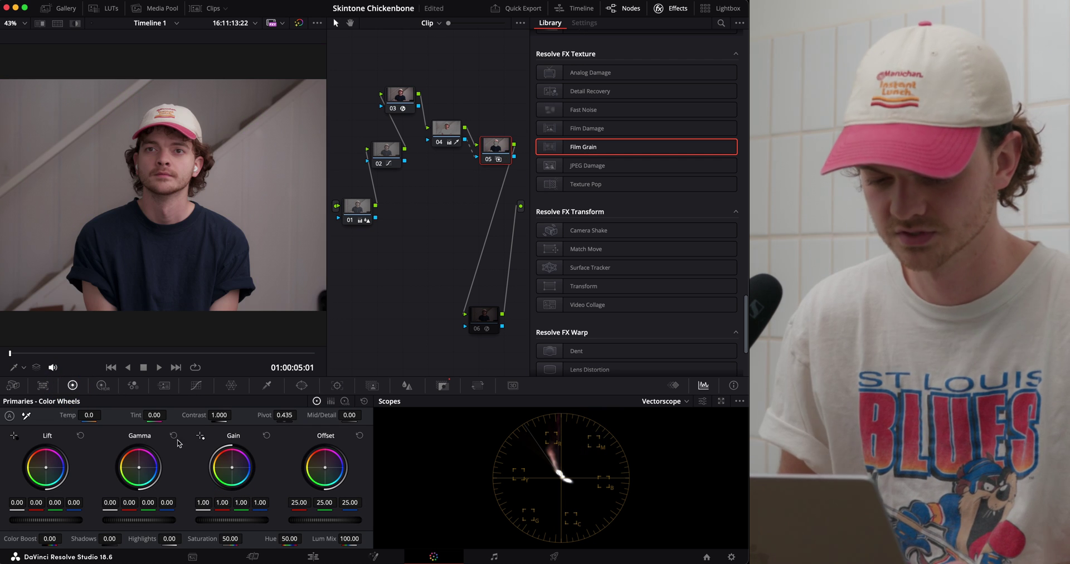
drag(139, 467, 151, 483)
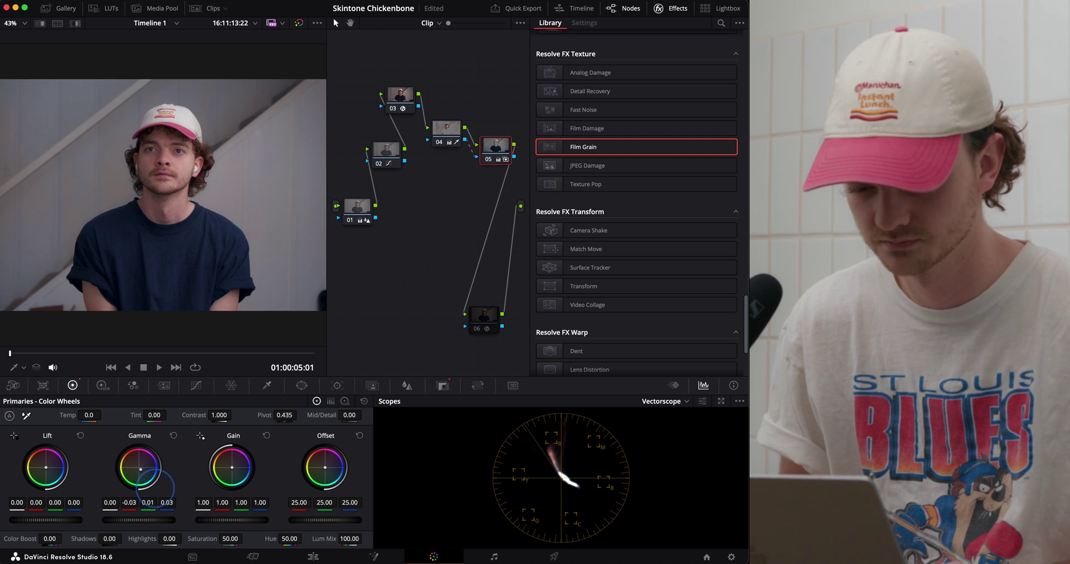
key(super+d)
Step: Toggle nodes 04 and 05 off and on together to compare, moving them down
click(447, 128)
key(super+d)
key(super+d)
key(super+d)
key(super+d)
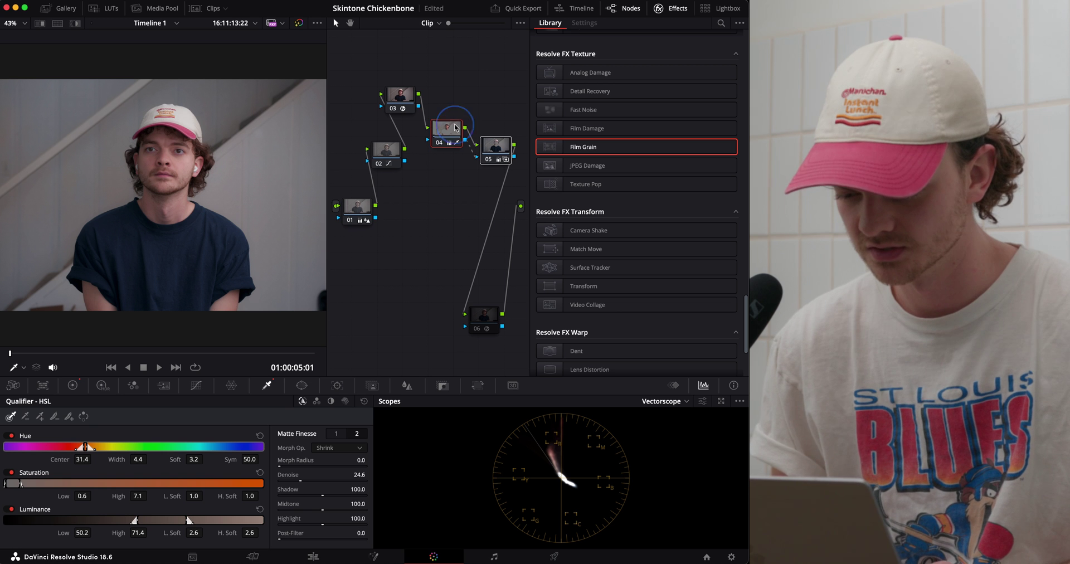
drag(454, 128, 454, 155)
key(super+d)
key(super+d)
key(super+d)
key(super+d)
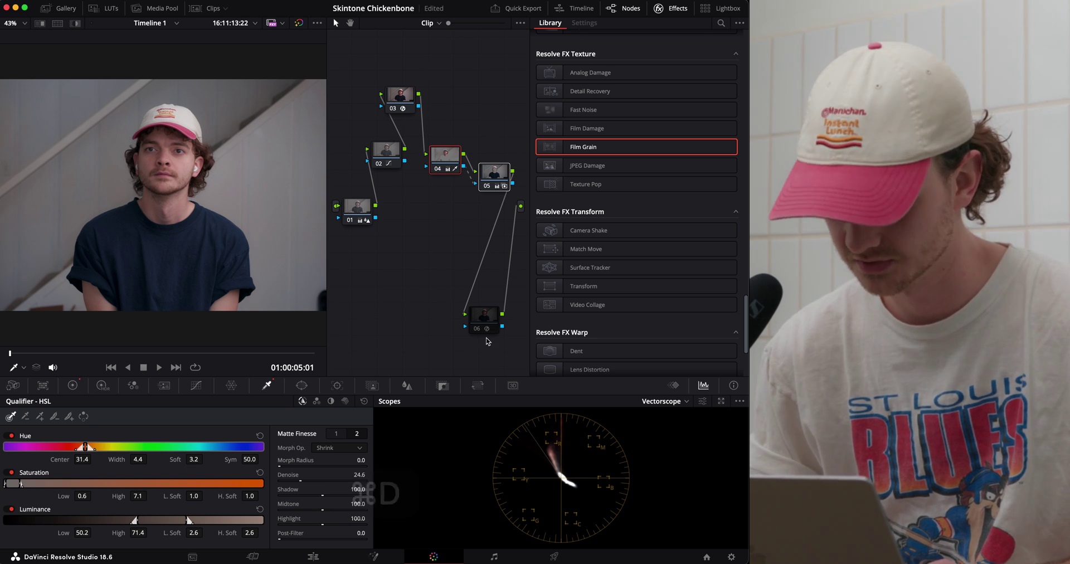
click(477, 332)
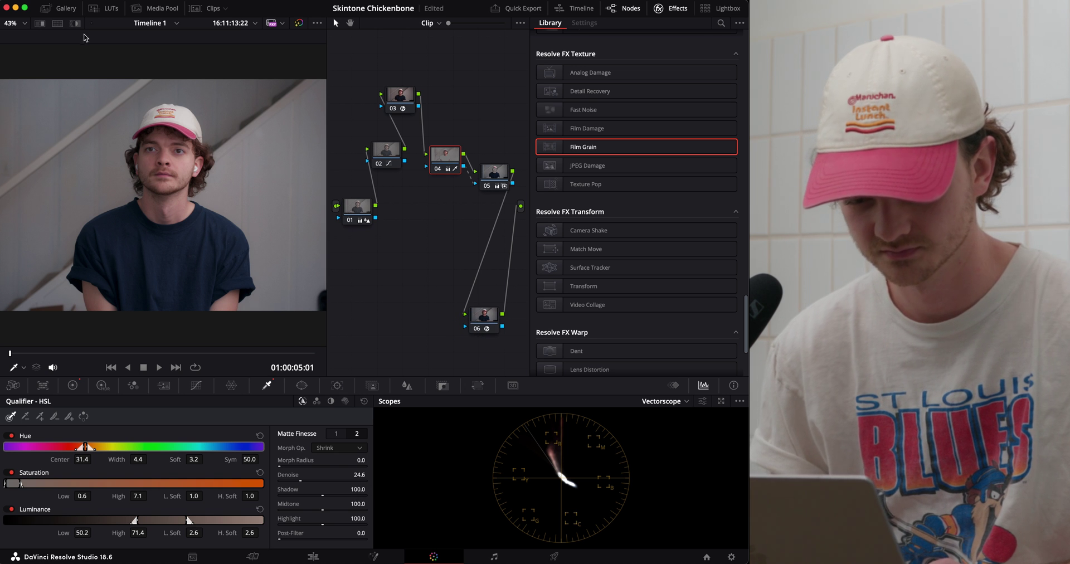
scroll(84, 37, up, 5)
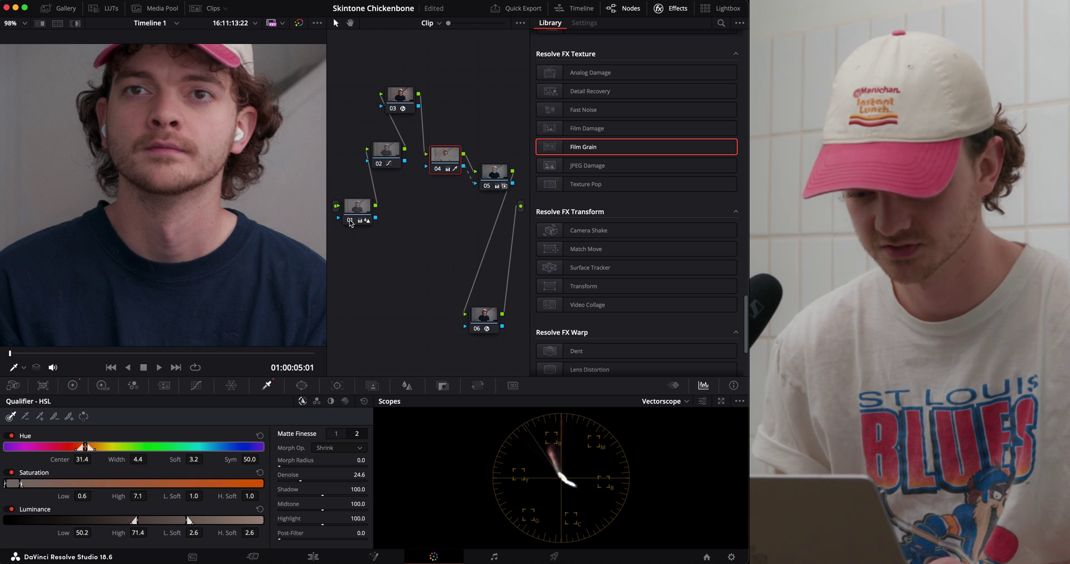
scroll(20, 39, down, 5)
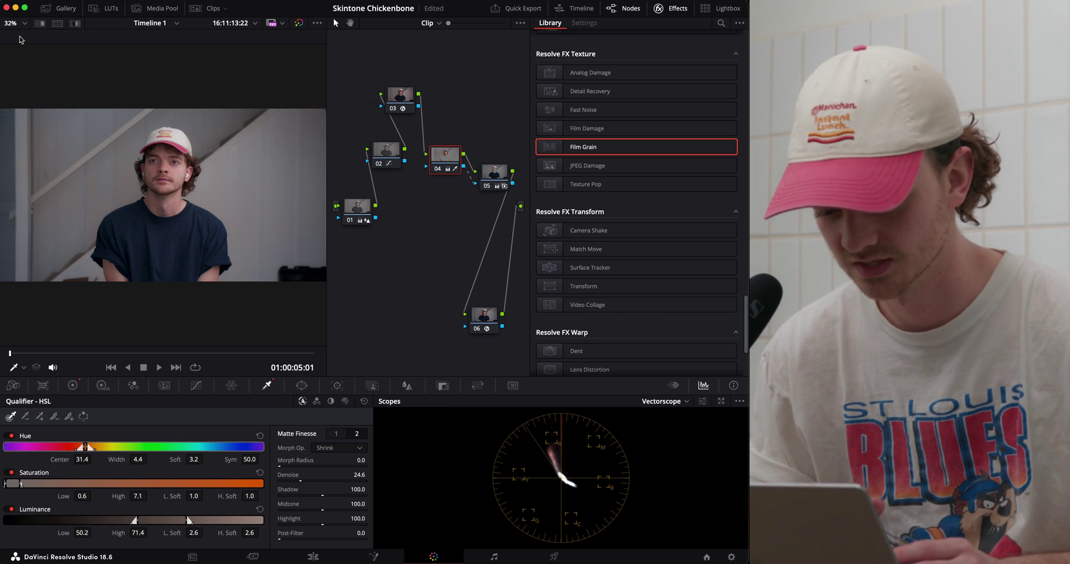
key(Up)
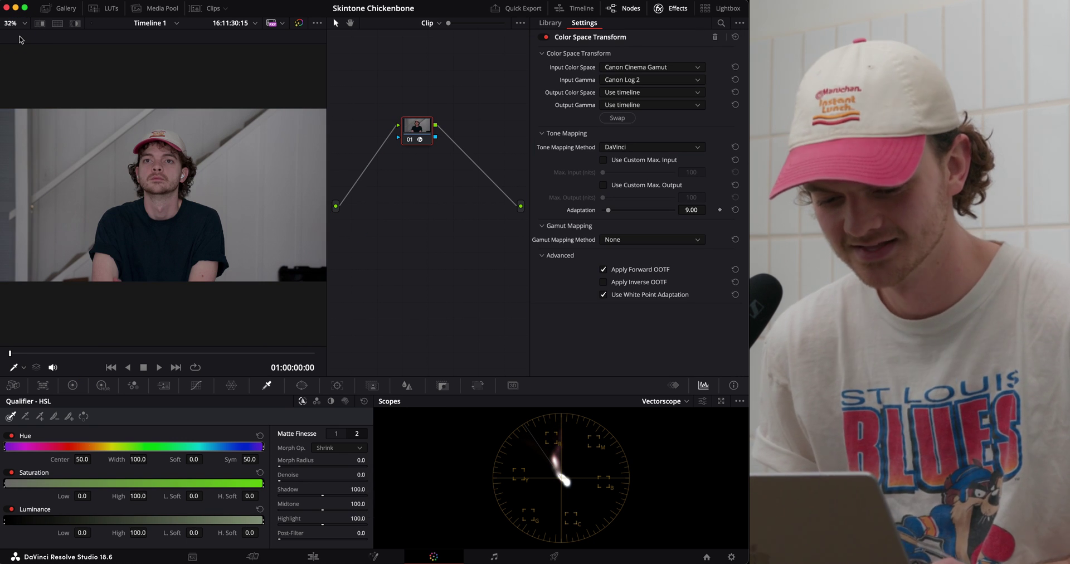
key(Down)
key(Up)
key(Down)
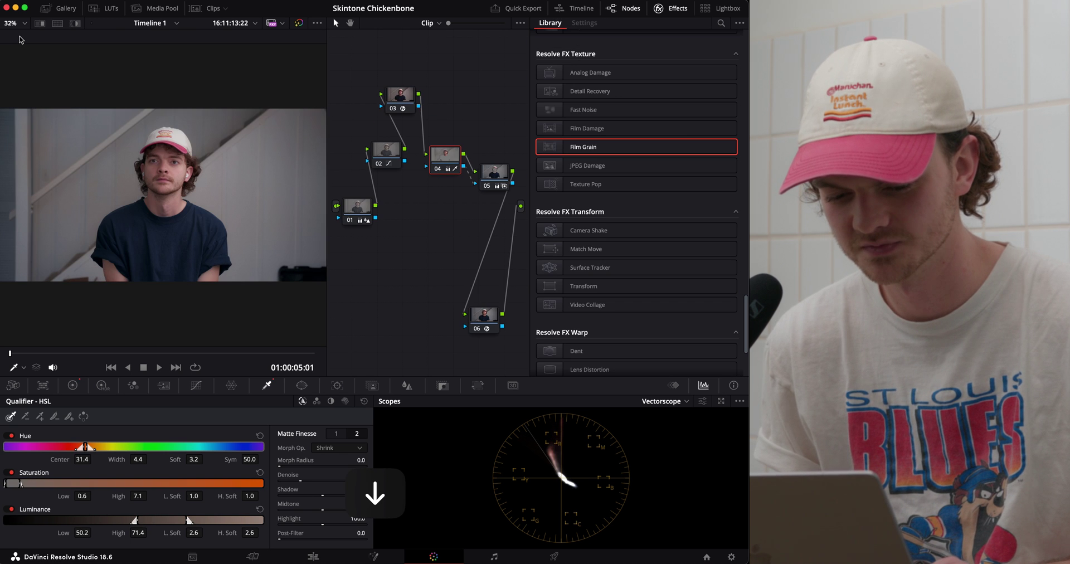